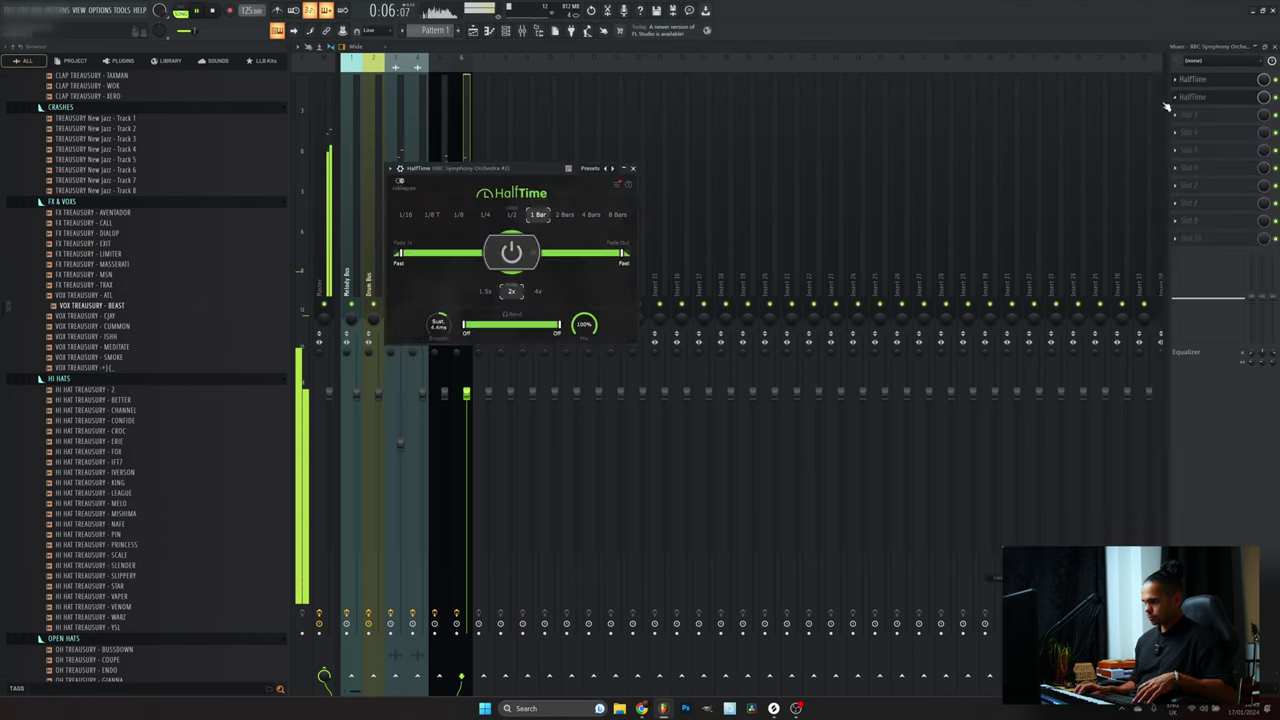
Replace the second HalfTime on the BBC Symphony Orchestra #2 insert with Fruity Parametric EQ 2, cutting lows and highs and raising its main level
{"action": "left_click", "coordinate": [1176, 98]}
{"action": "left_click", "coordinate": [1187, 117]}
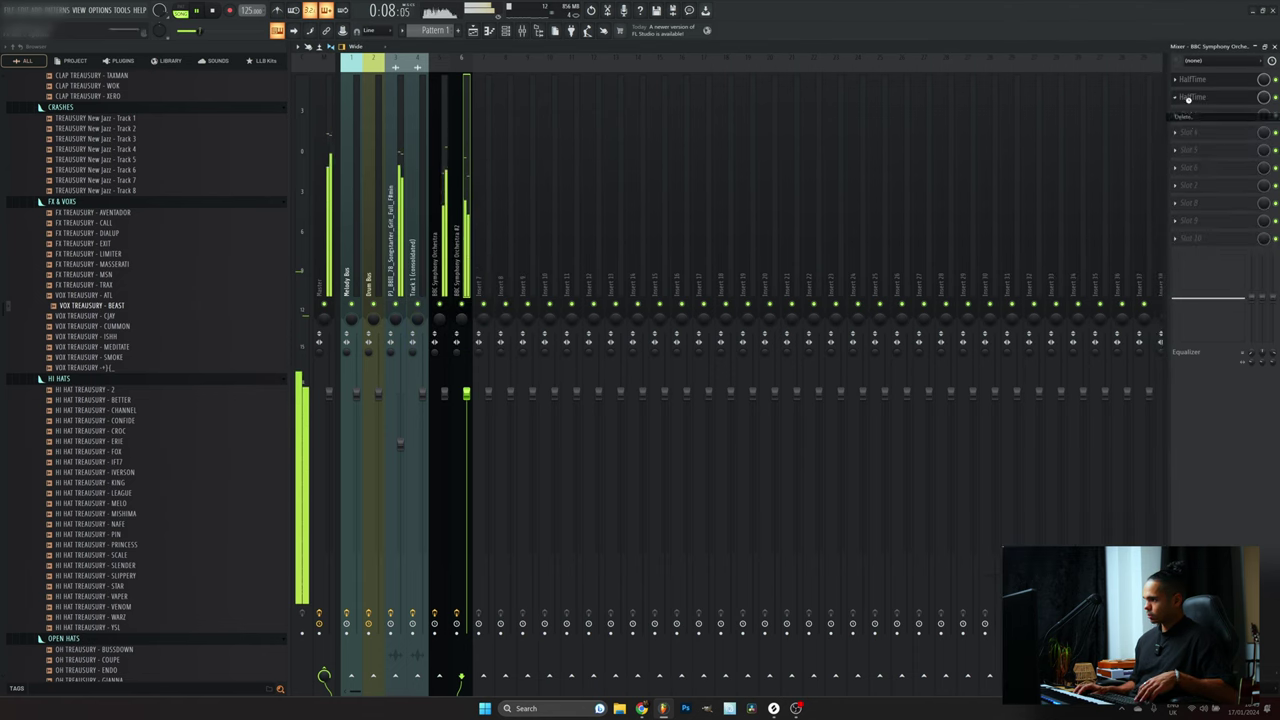
{"action": "left_click", "coordinate": [1189, 97]}
{"action": "left_click", "coordinate": [1060, 436]}
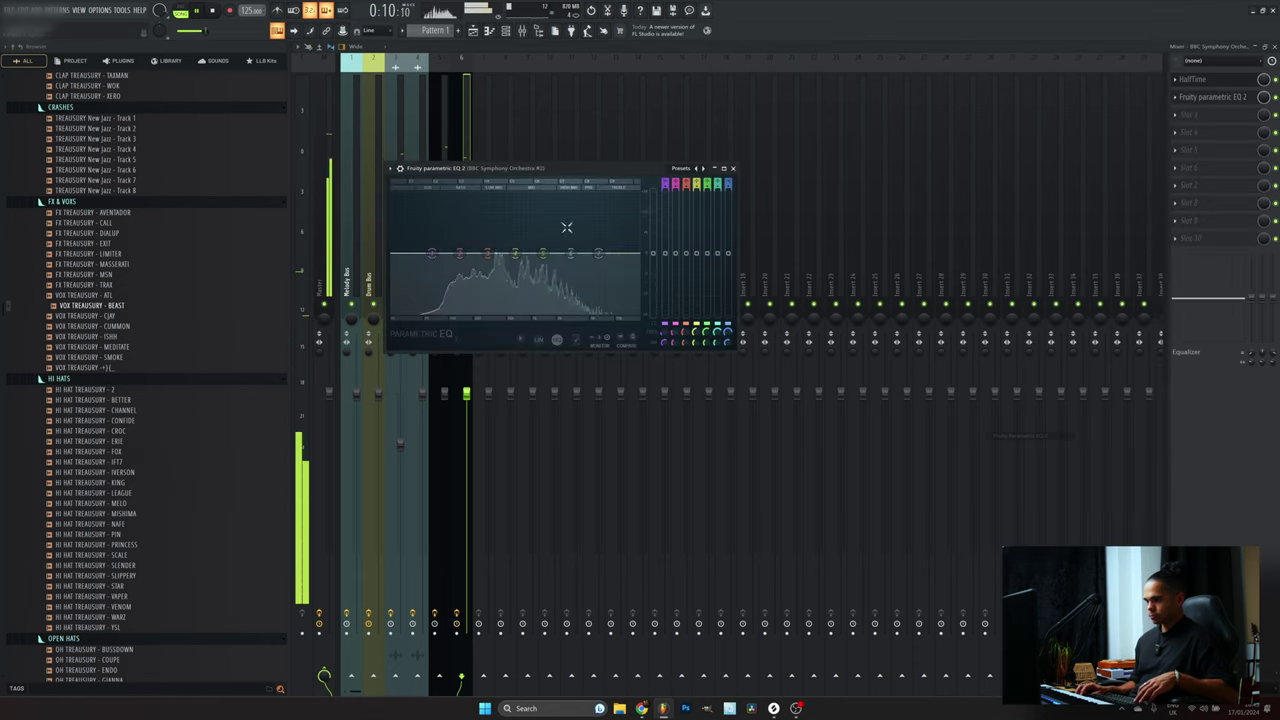
{"action": "left_click_drag", "start_coordinate": [654, 253], "coordinate": [656, 220]}
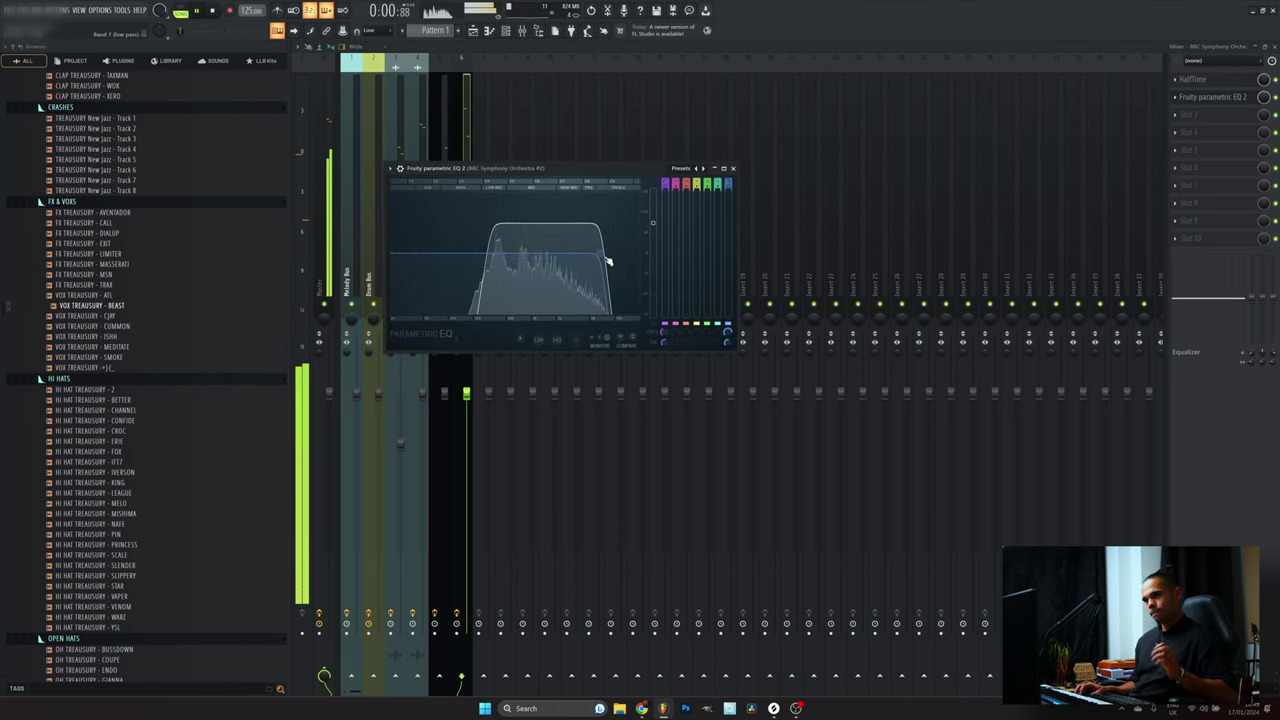
Add PanCake2 to slot 3 of the BBC Symphony Orchestra #2 insert and adjust its synced panning length
{"action": "left_click", "coordinate": [1190, 114]}
{"action": "mouse_move", "coordinate": [1196, 124]}
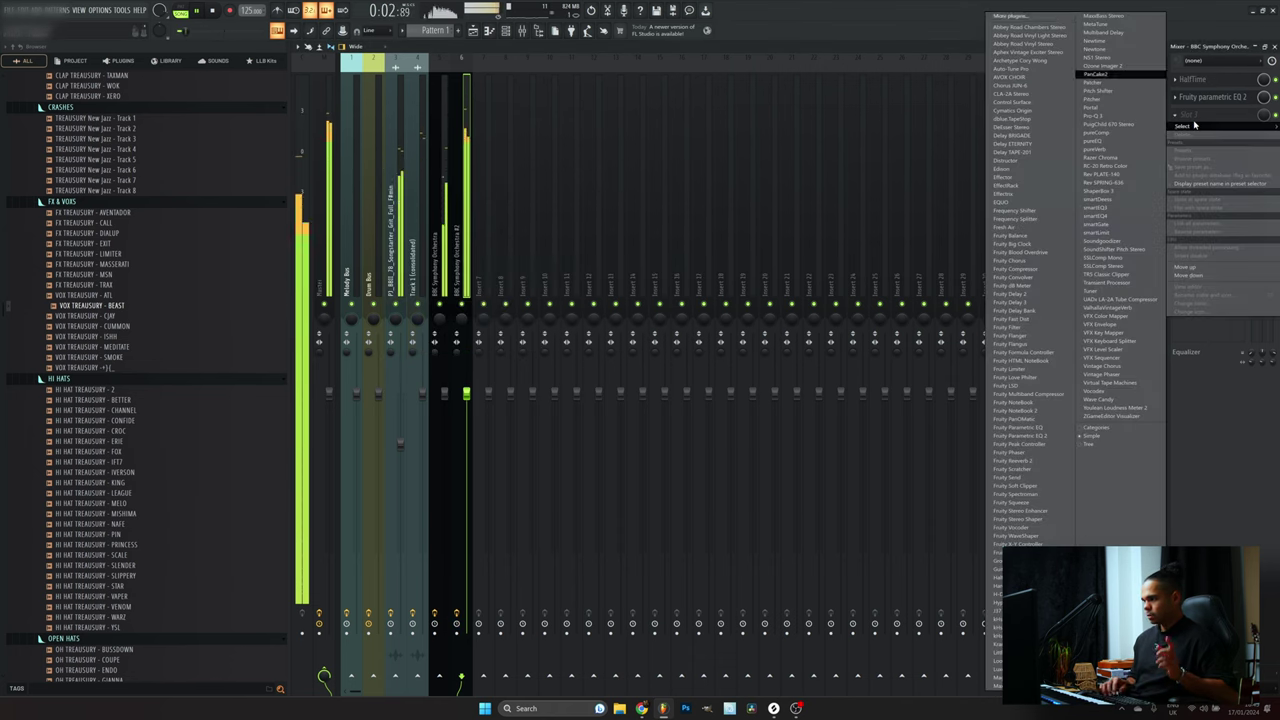
{"action": "key", "text": "Return"}
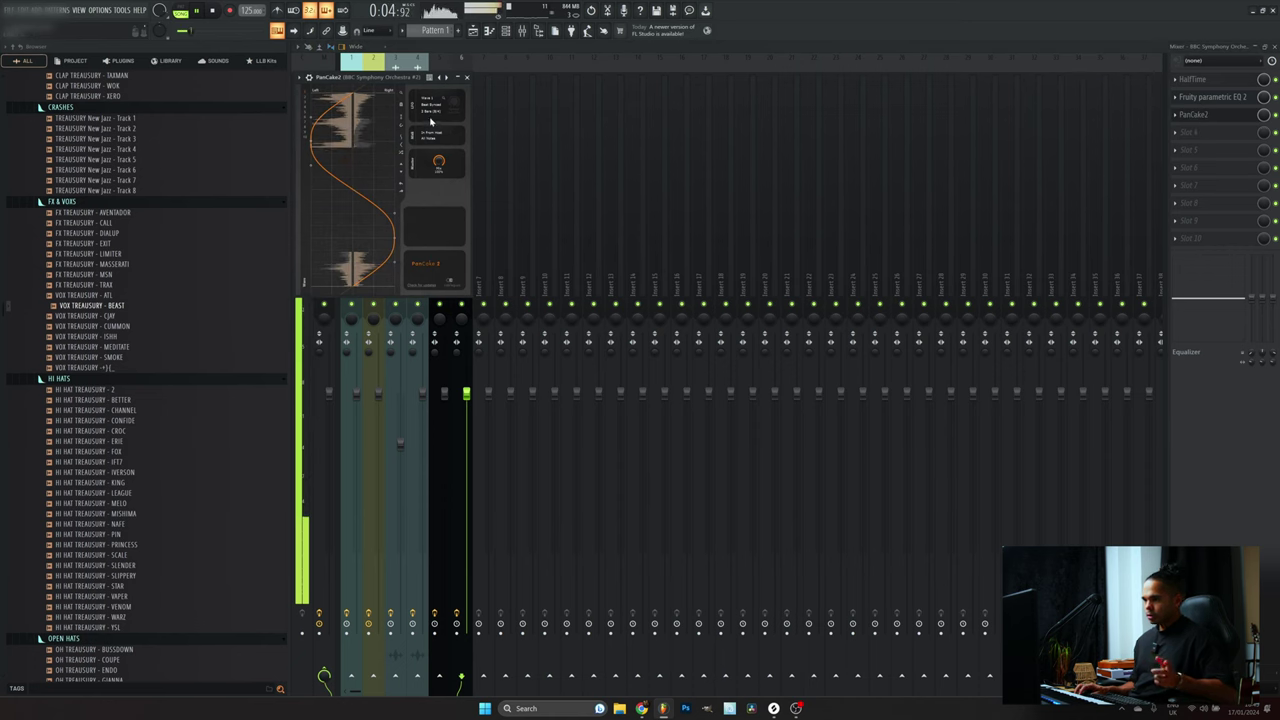
{"action": "left_click", "coordinate": [431, 116]}
{"action": "left_click", "coordinate": [432, 167]}
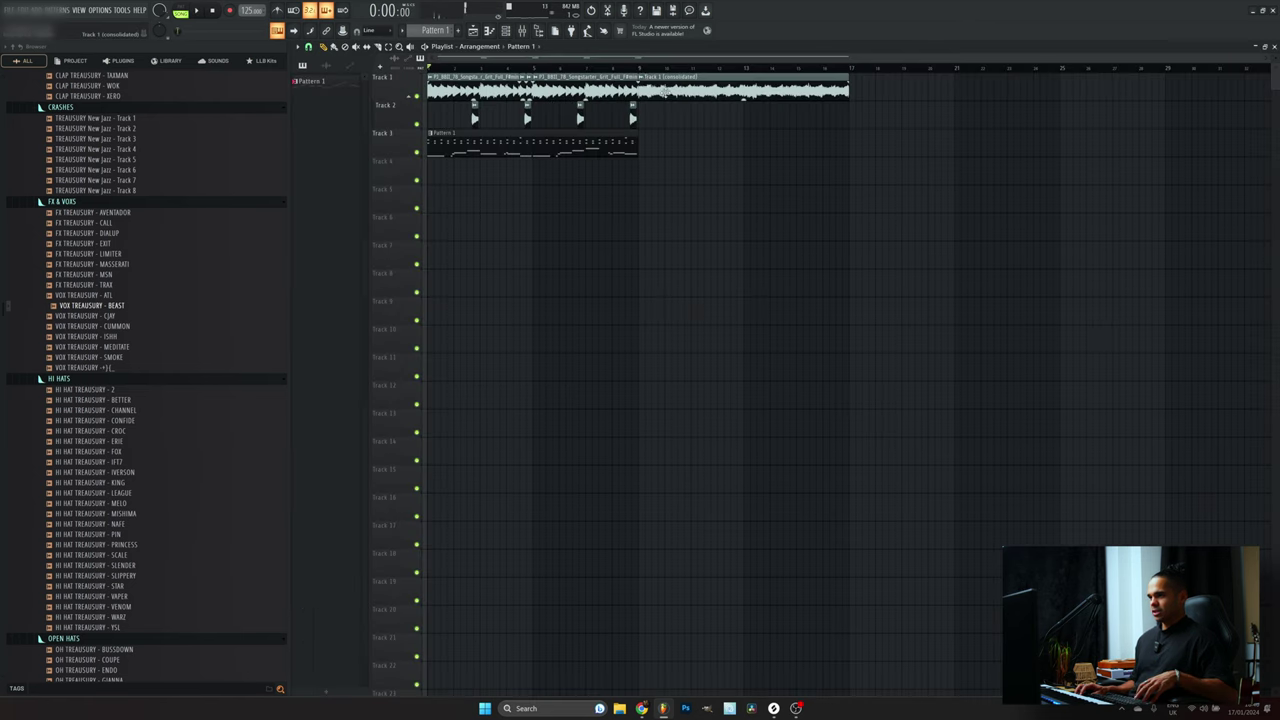
Place another Track 1 (consolidated) clip at bar 17 and line up the recorded vocal clips on Tracks 5 and 6
{"action": "left_click", "coordinate": [848, 96]}
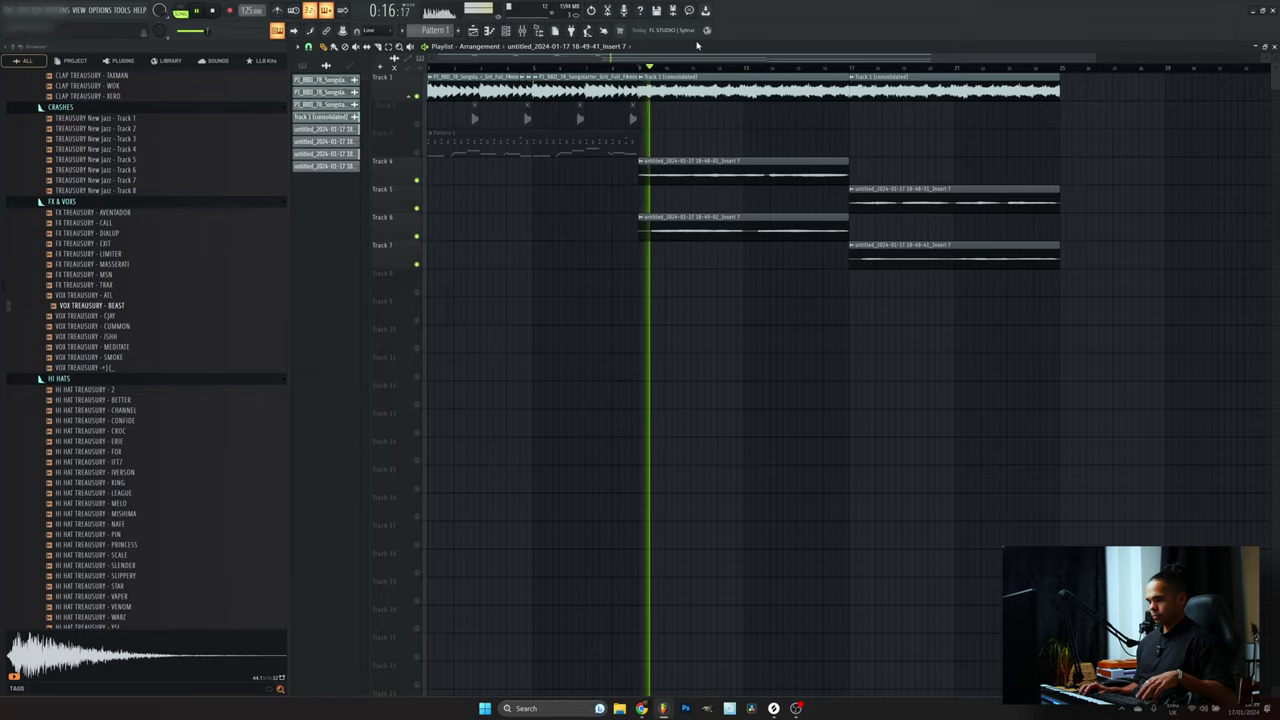
{"action": "left_click_drag", "start_coordinate": [667, 183], "coordinate": [667, 211]}
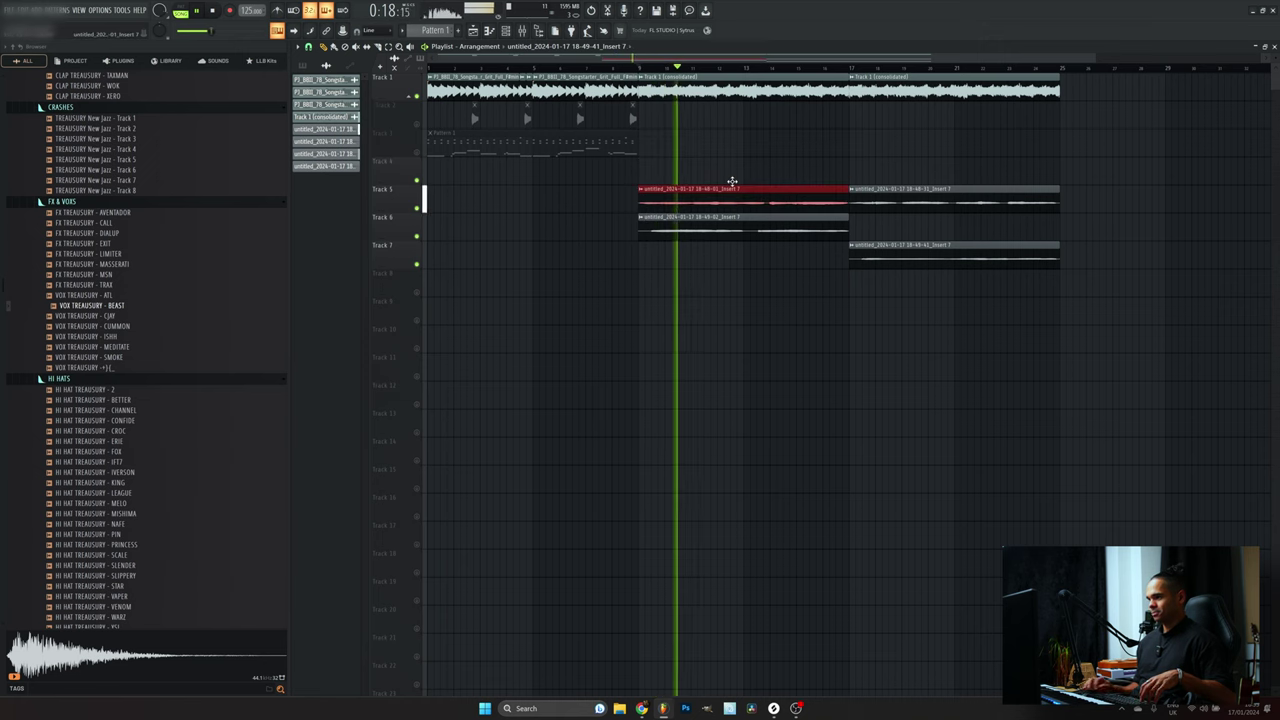
{"action": "left_click_drag", "start_coordinate": [959, 247], "coordinate": [1000, 217]}
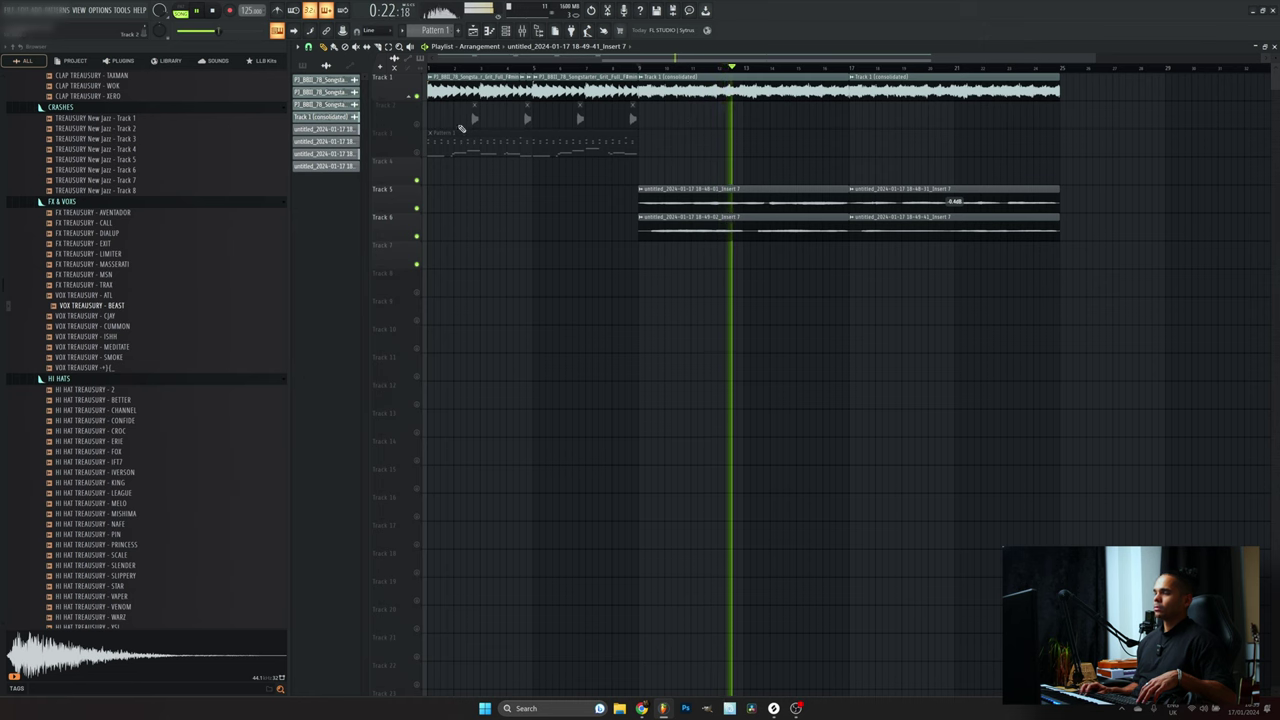
Examine the effect chains on the two vocal inserts, including the Fruity Parametric EQ 2 curve in slot 4
{"action": "double_click", "coordinate": [730, 190]}
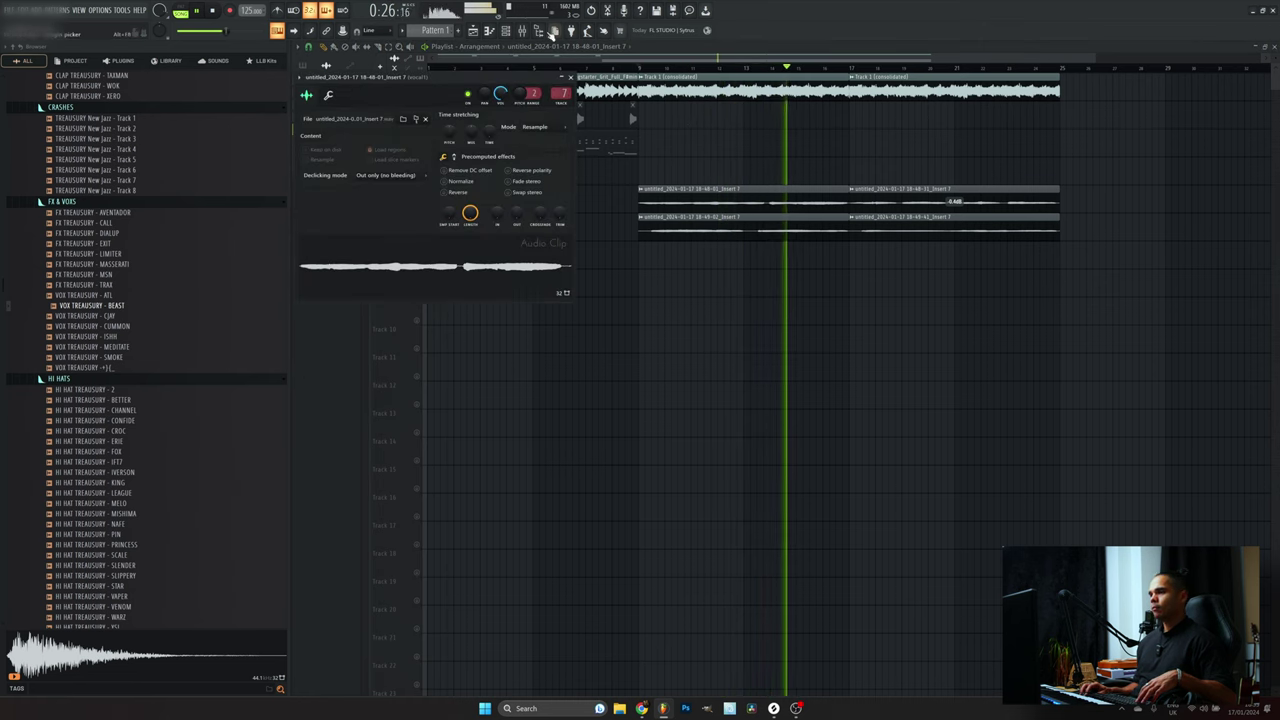
{"action": "key", "text": "F9"}
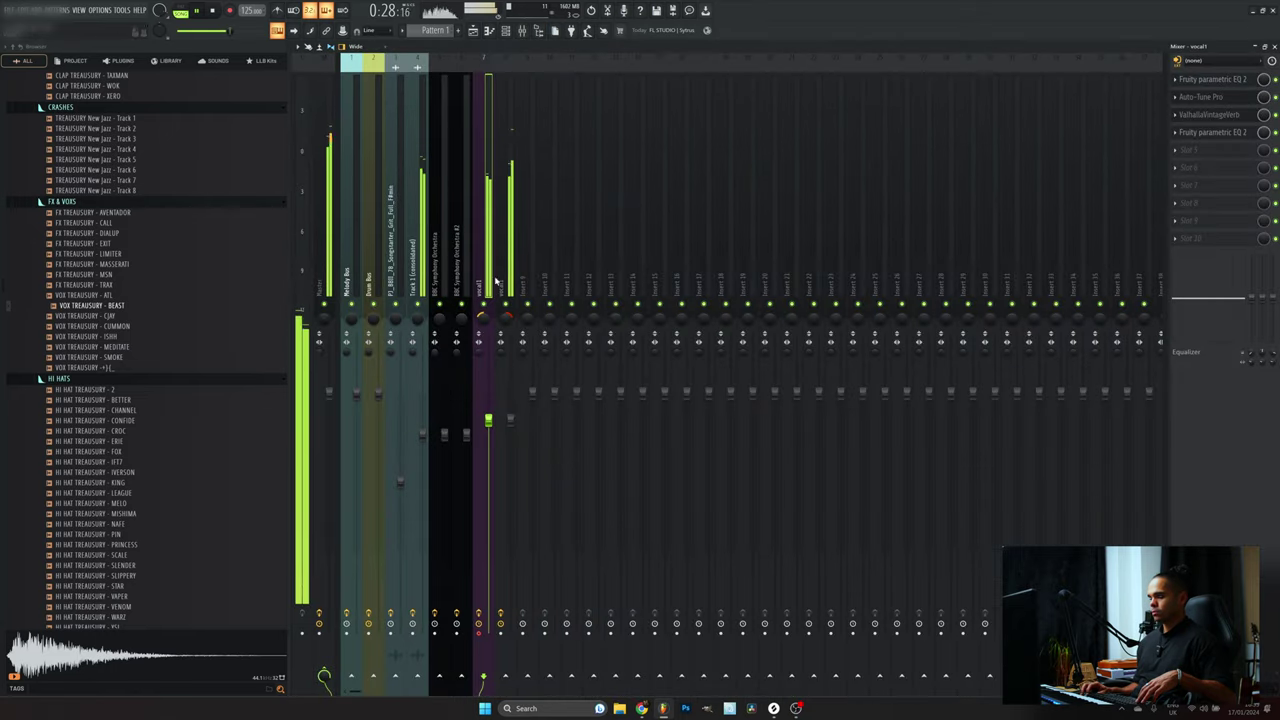
{"action": "left_click", "coordinate": [1222, 134]}
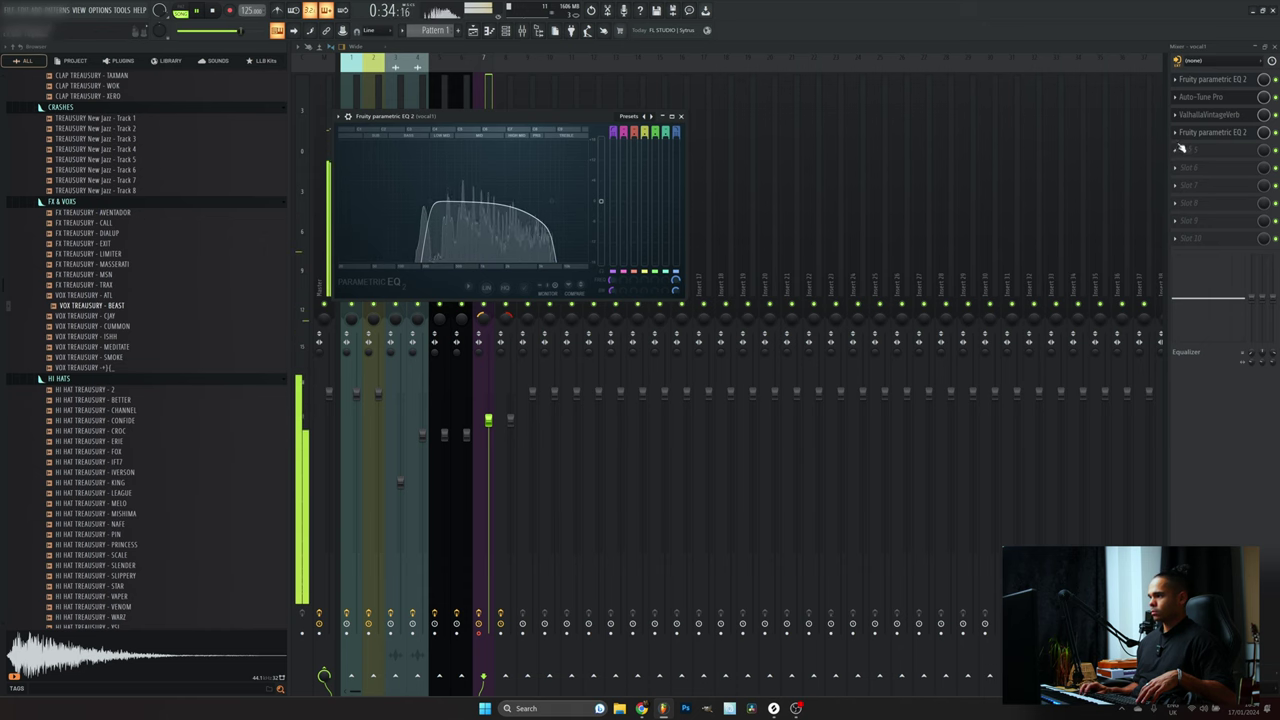
{"action": "left_click", "coordinate": [1176, 132]}
{"action": "left_click", "coordinate": [1188, 153]}
{"action": "left_click_drag", "start_coordinate": [1195, 187], "coordinate": [505, 280]}
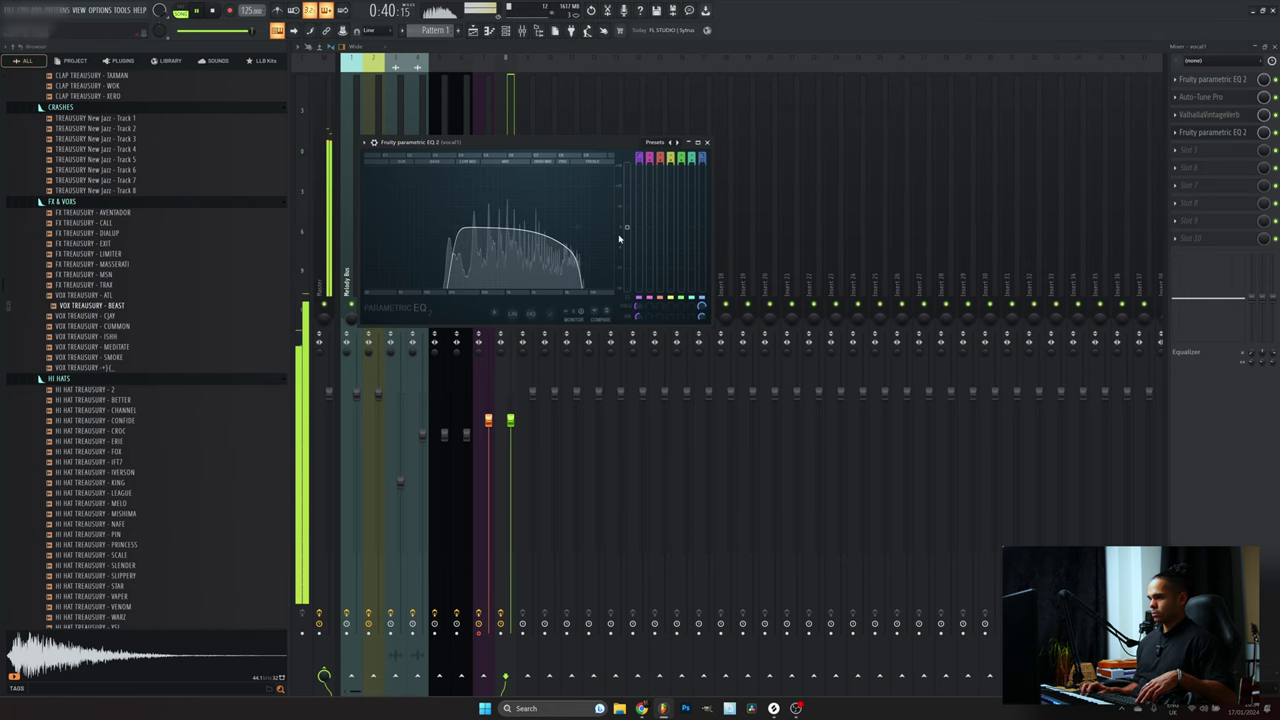
Load the Bass - Warp Speed sample from the ZENITH drum kit into a new channel
{"action": "left_click", "coordinate": [473, 31]}
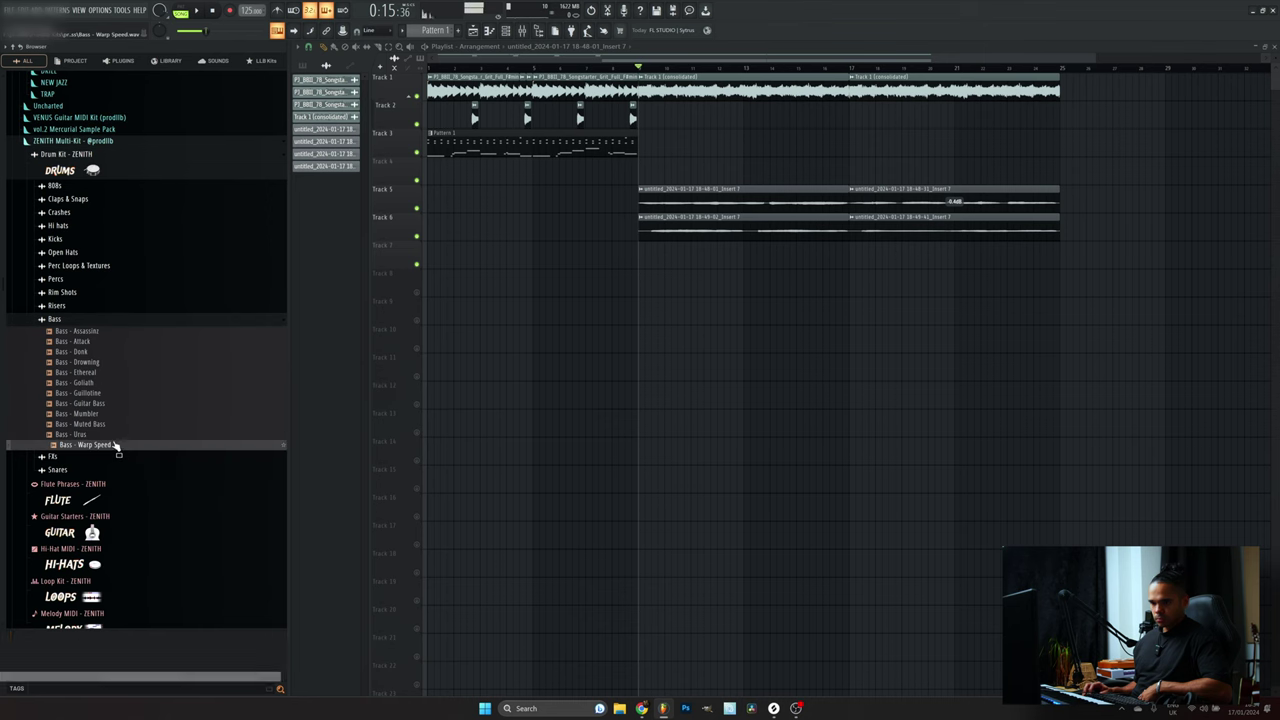
{"action": "right_click", "coordinate": [120, 446]}
{"action": "left_click", "coordinate": [124, 447]}
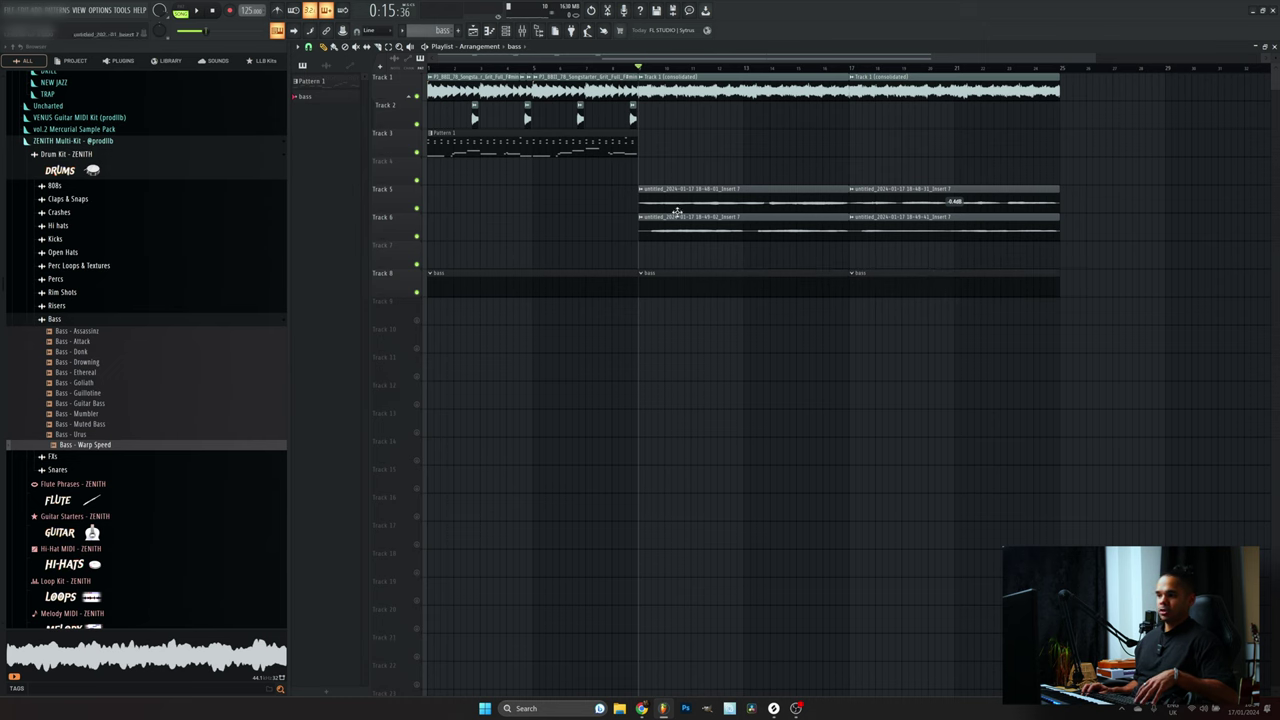
Open the piano roll of the Bass - Warp Speed channel in the bass pattern and place an F#5 note at bar 1
{"action": "double_click", "coordinate": [720, 289]}
{"action": "right_click", "coordinate": [651, 234]}
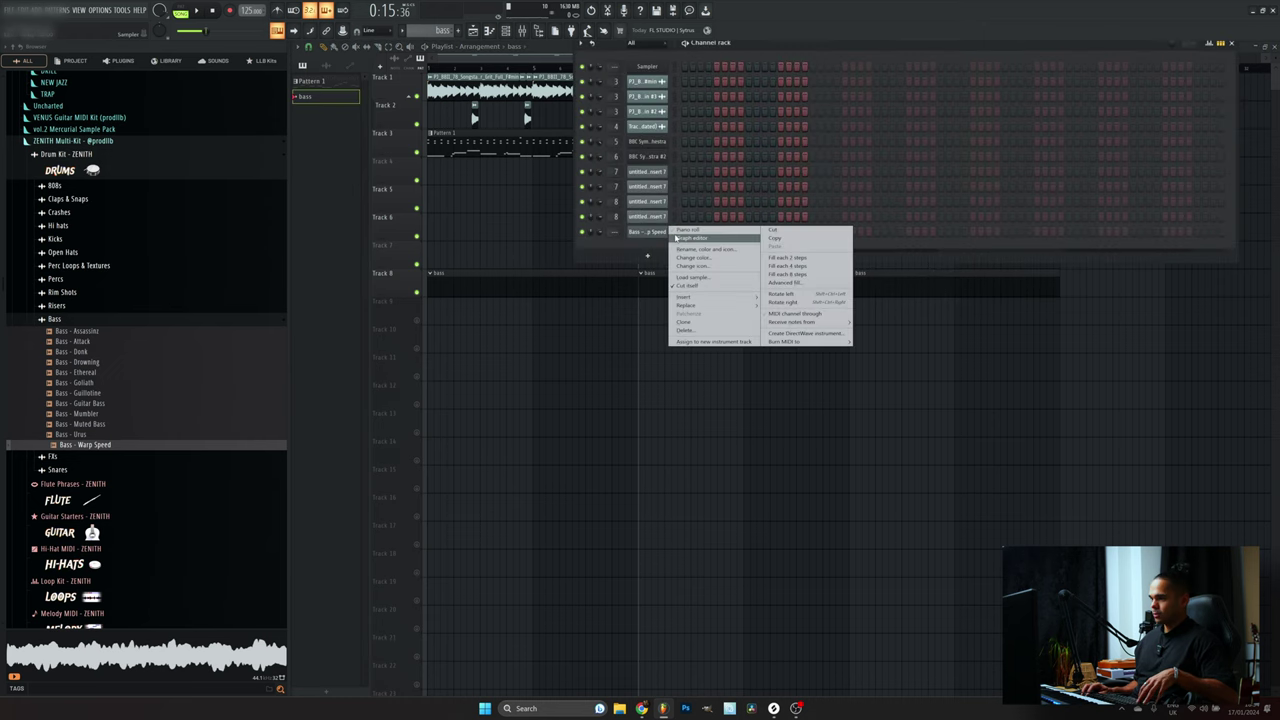
{"action": "left_click", "coordinate": [680, 238]}
{"action": "right_click", "coordinate": [660, 233]}
{"action": "left_click", "coordinate": [680, 229]}
{"action": "left_click", "coordinate": [474, 208]}
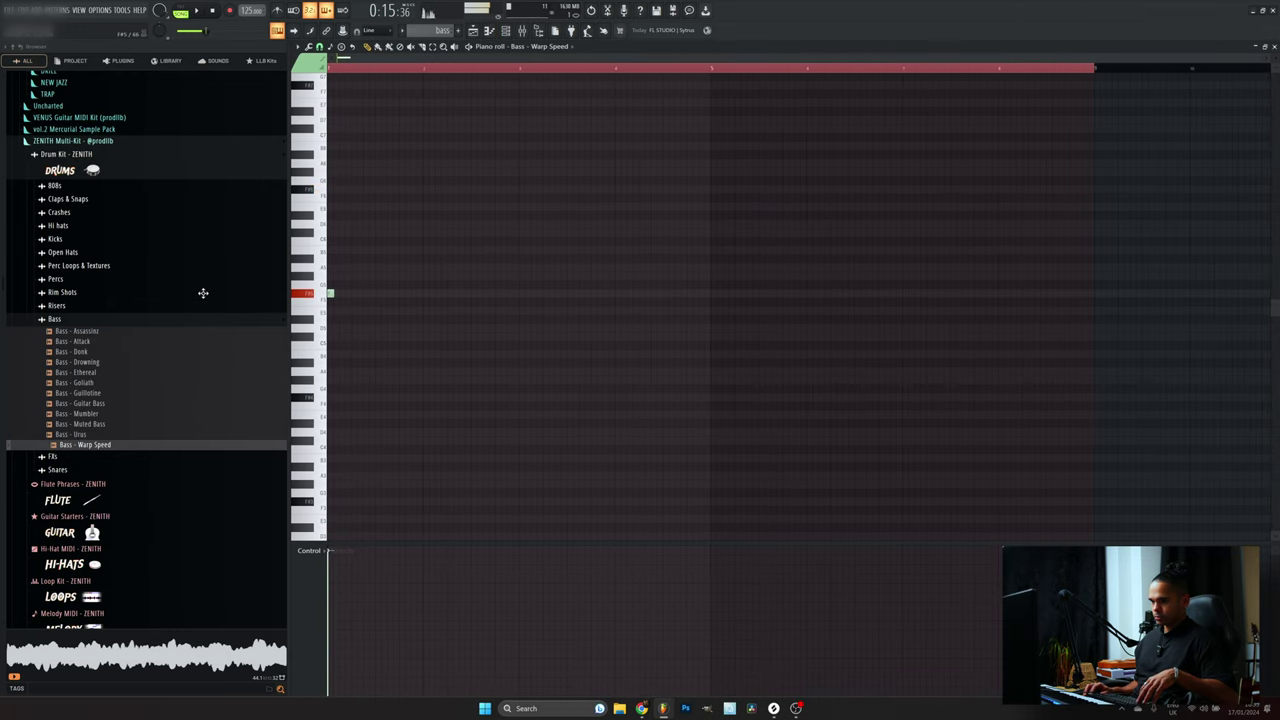
Lengthen the F#5 bass note to almost two bars while the arrangement plays
{"action": "key", "text": "space"}
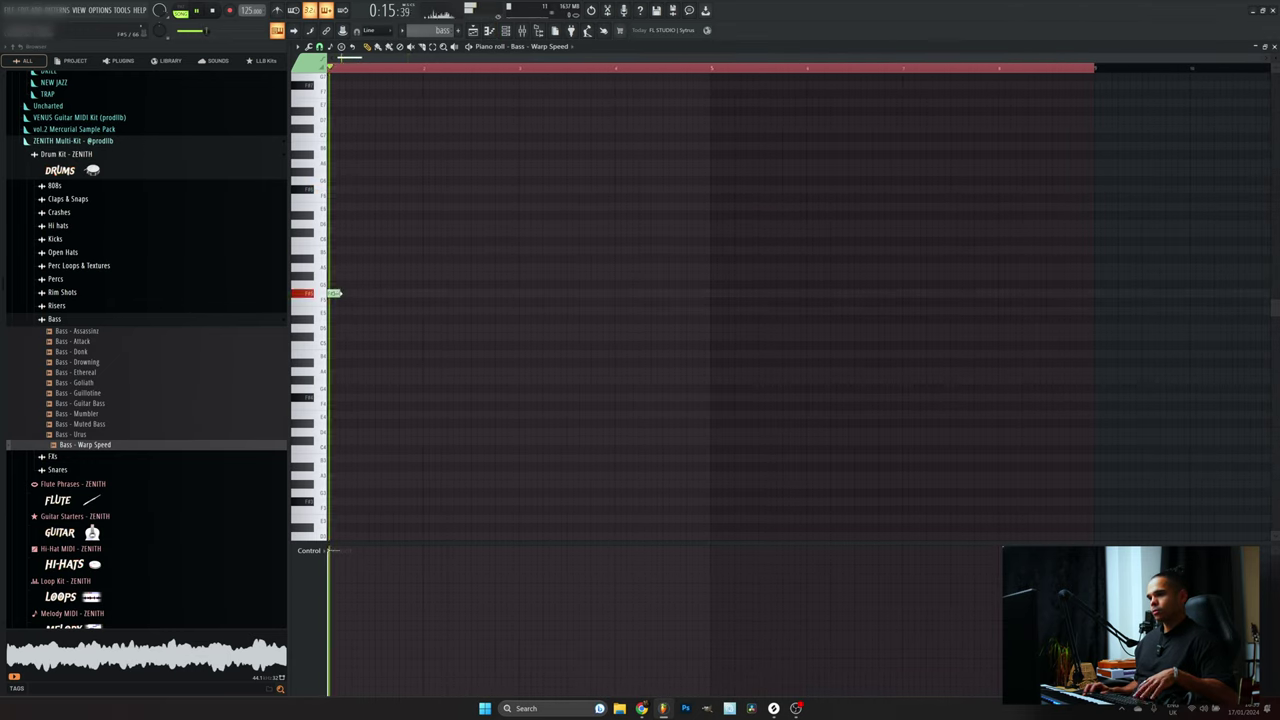
{"action": "left_click_drag", "start_coordinate": [338, 293], "coordinate": [436, 293]}
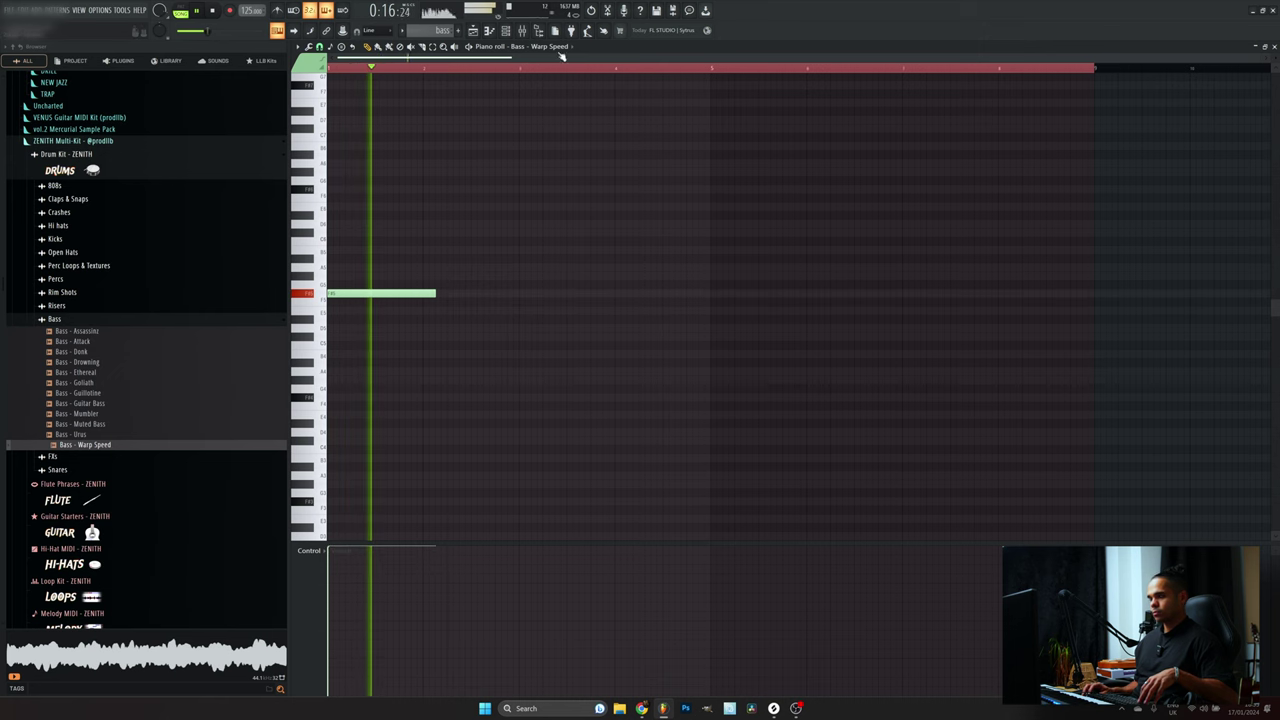
{"action": "left_click_drag", "start_coordinate": [435, 294], "coordinate": [506, 313]}
Duplicate the bass note to bar 3, shorten the copy slightly, and repeat the pair to fill eight bars
{"action": "key", "text": "ctrl+a"}
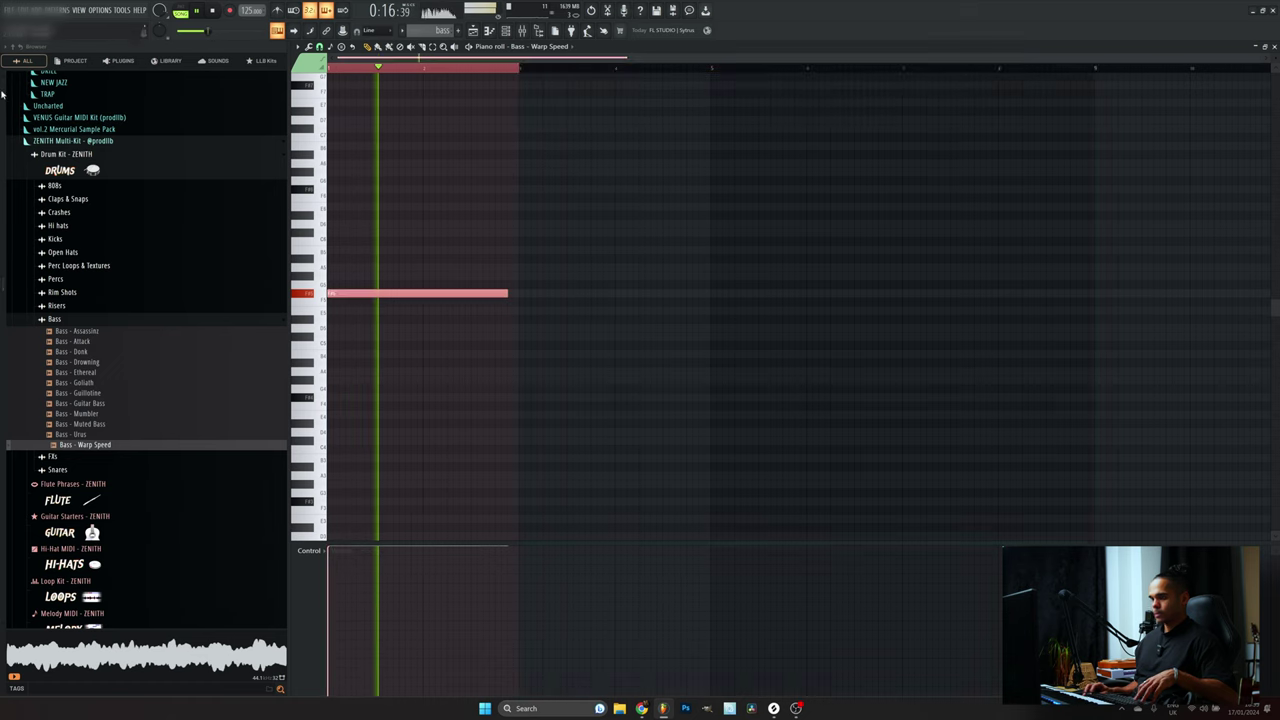
{"action": "key", "text": "ctrl+b"}
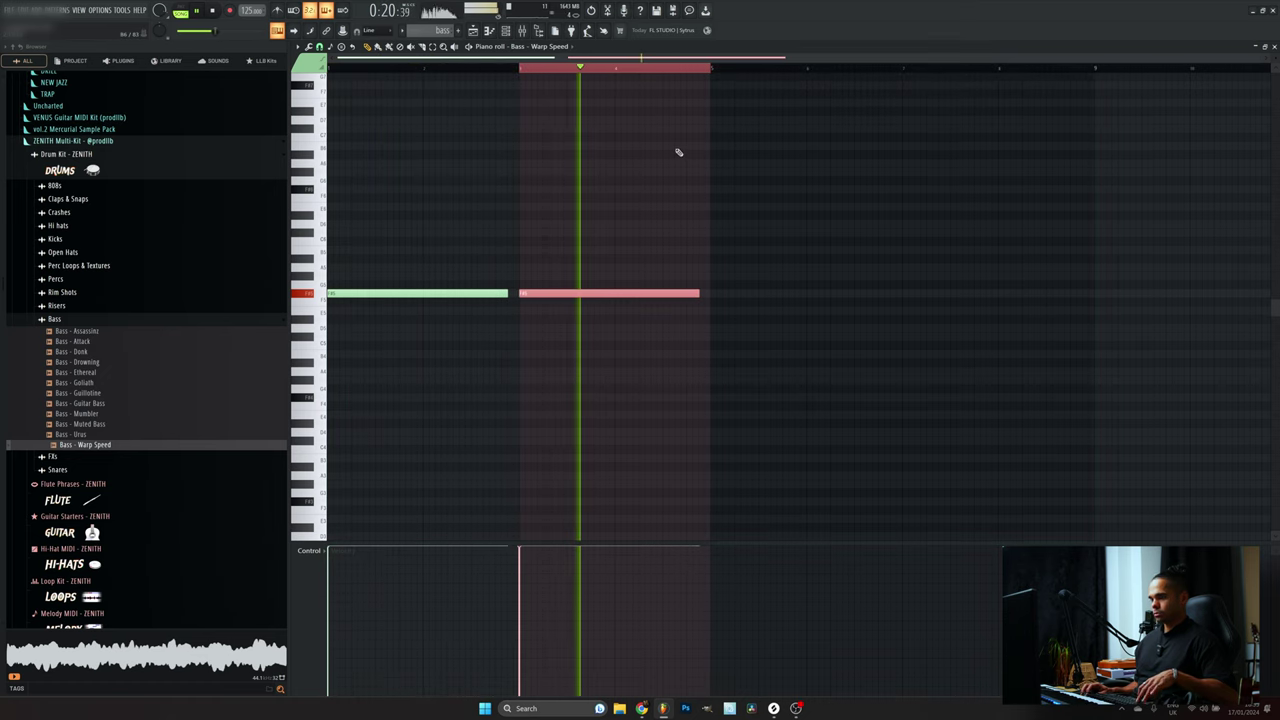
{"action": "key", "text": "space"}
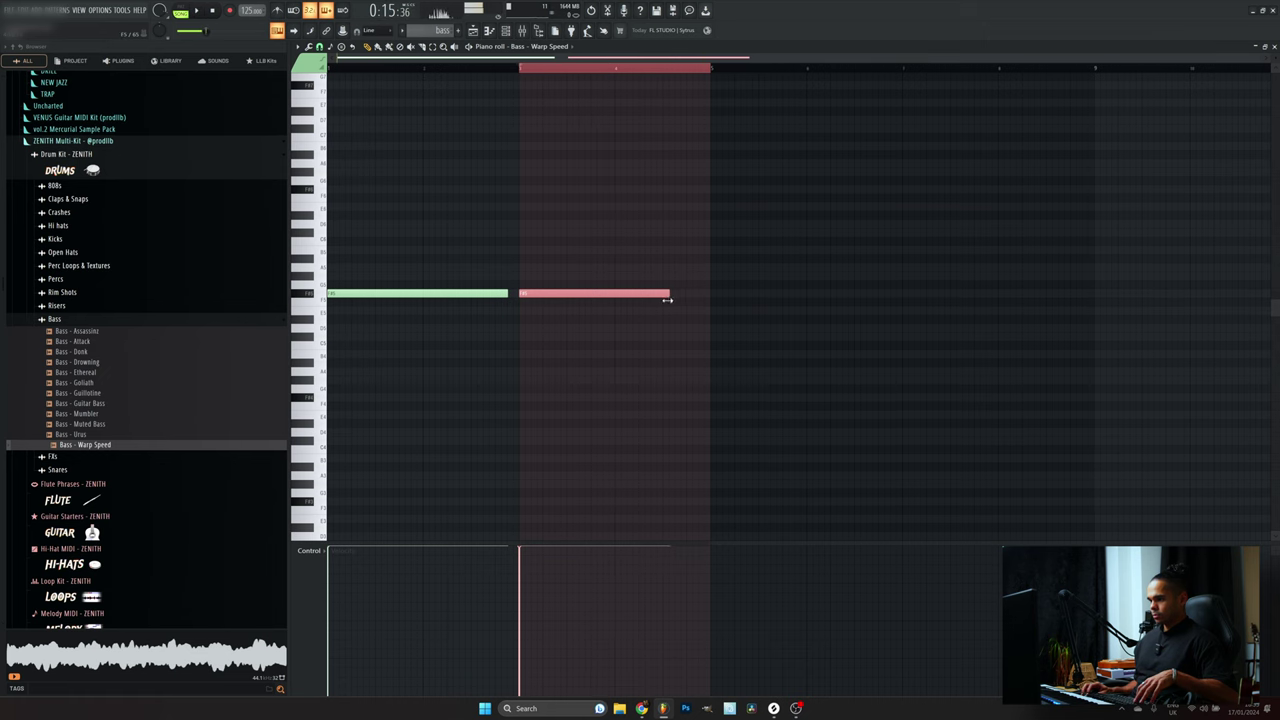
{"action": "left_click_drag", "start_coordinate": [658, 305], "coordinate": [688, 305]}
{"action": "key", "text": "ctrl+a"}
{"action": "key", "text": "ctrl+b"}
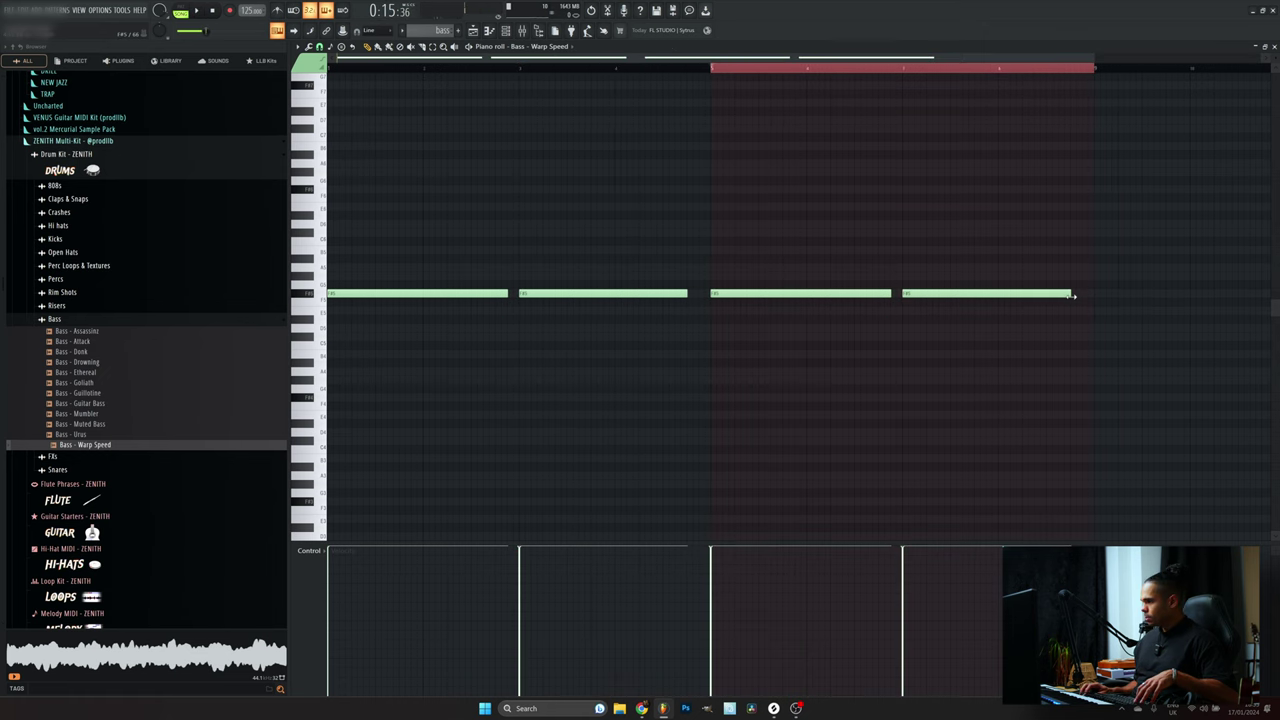
Shorten the last F#5 note and add a C#5 note after it, trimmed to finish just before the end of bar 8
{"action": "left_click", "coordinate": [1045, 330]}
{"action": "left_click_drag", "start_coordinate": [1044, 338], "coordinate": [1046, 343]}
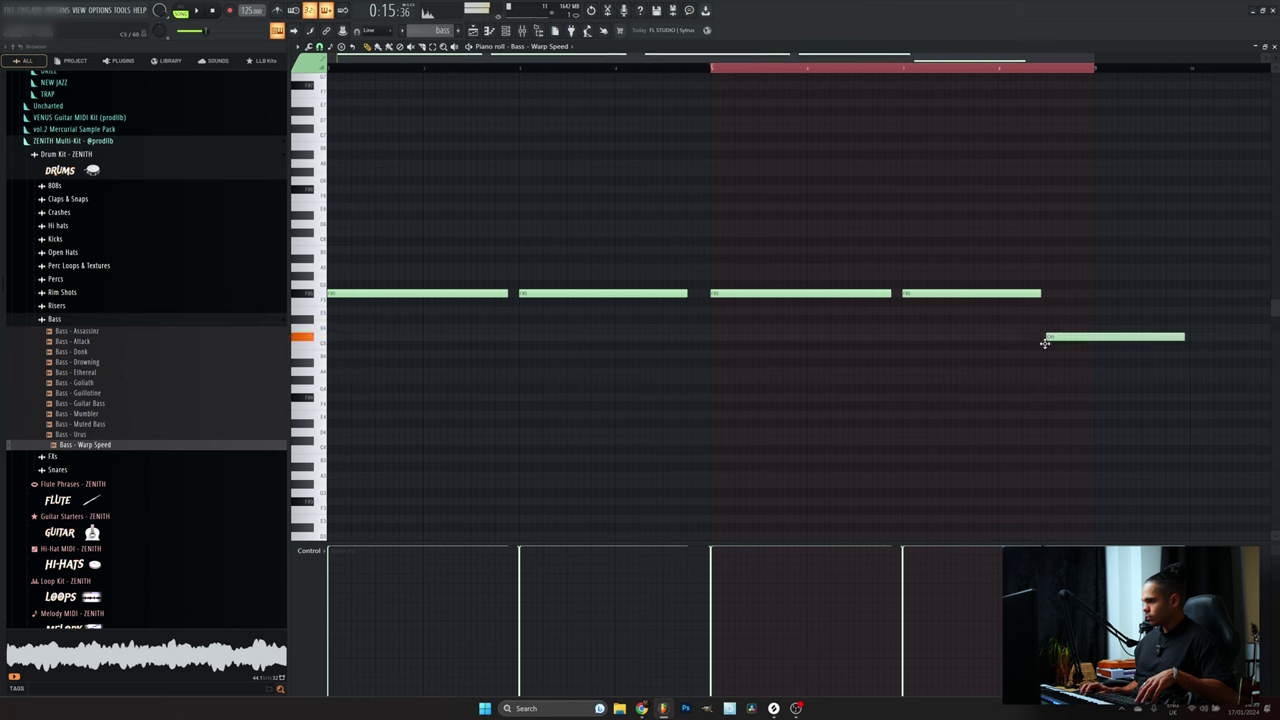
{"action": "key", "text": "space"}
{"action": "left_click_drag", "start_coordinate": [1183, 336], "coordinate": [1089, 357]}
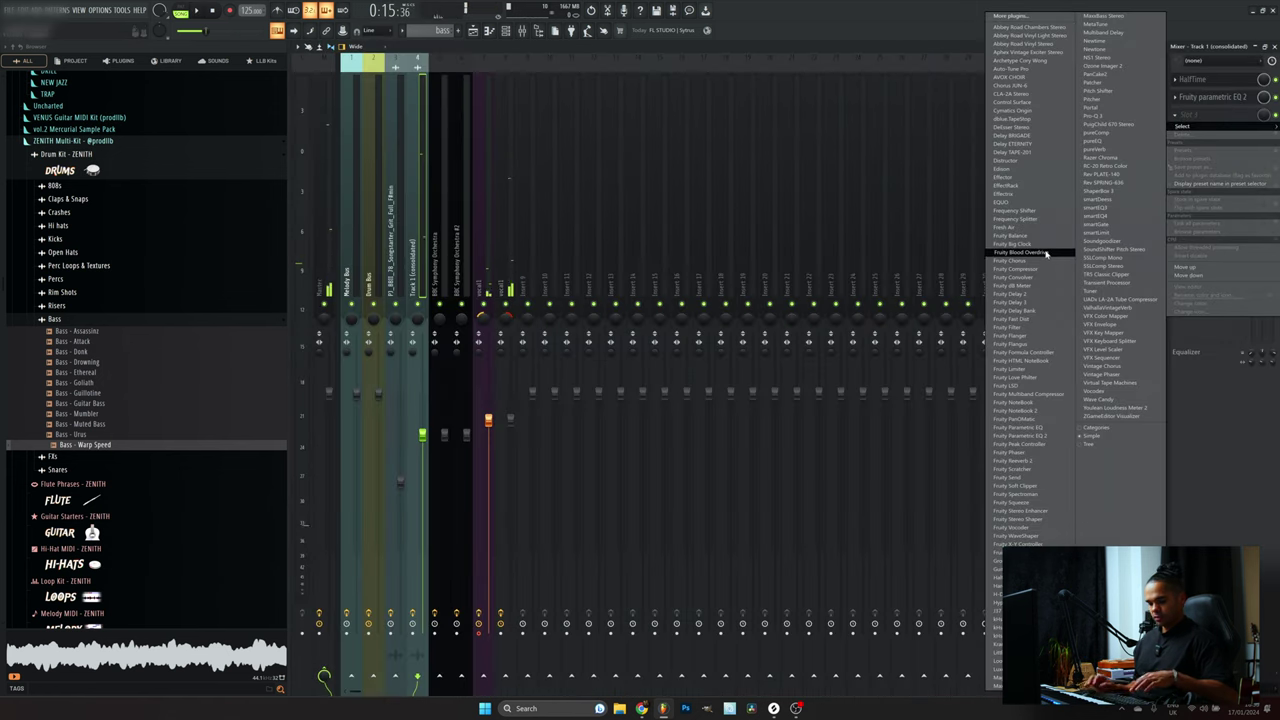
Add Gross Beat to slot 3 of the Track 1 (consolidated) insert with the Sidechain volume preset and the time mix turned down
{"action": "key", "text": "Return"}
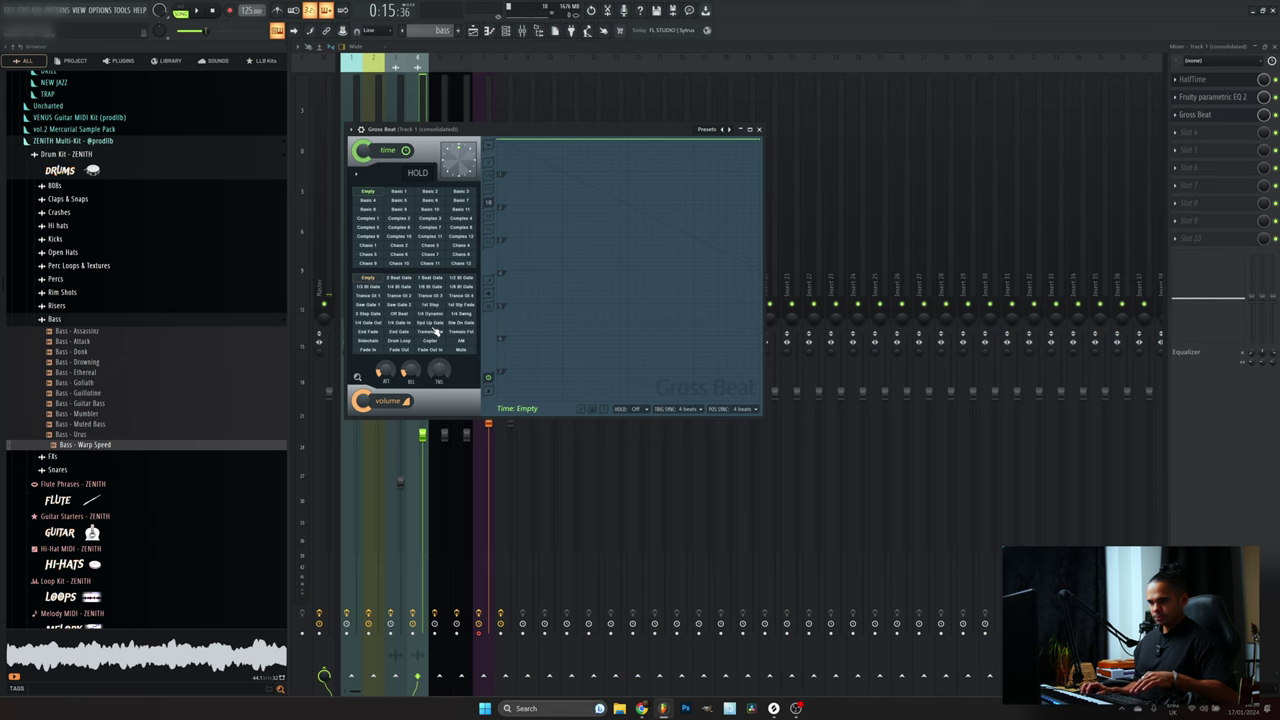
{"action": "left_click", "coordinate": [368, 340]}
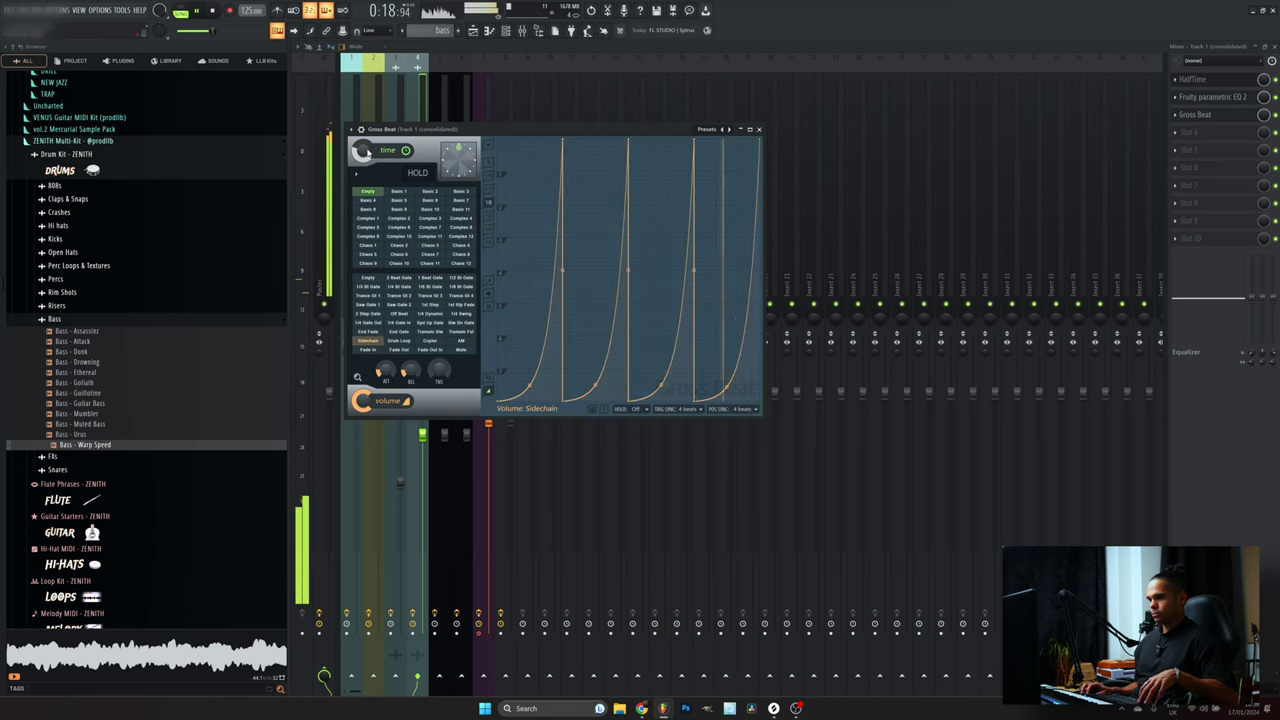
{"action": "left_click", "coordinate": [463, 91]}
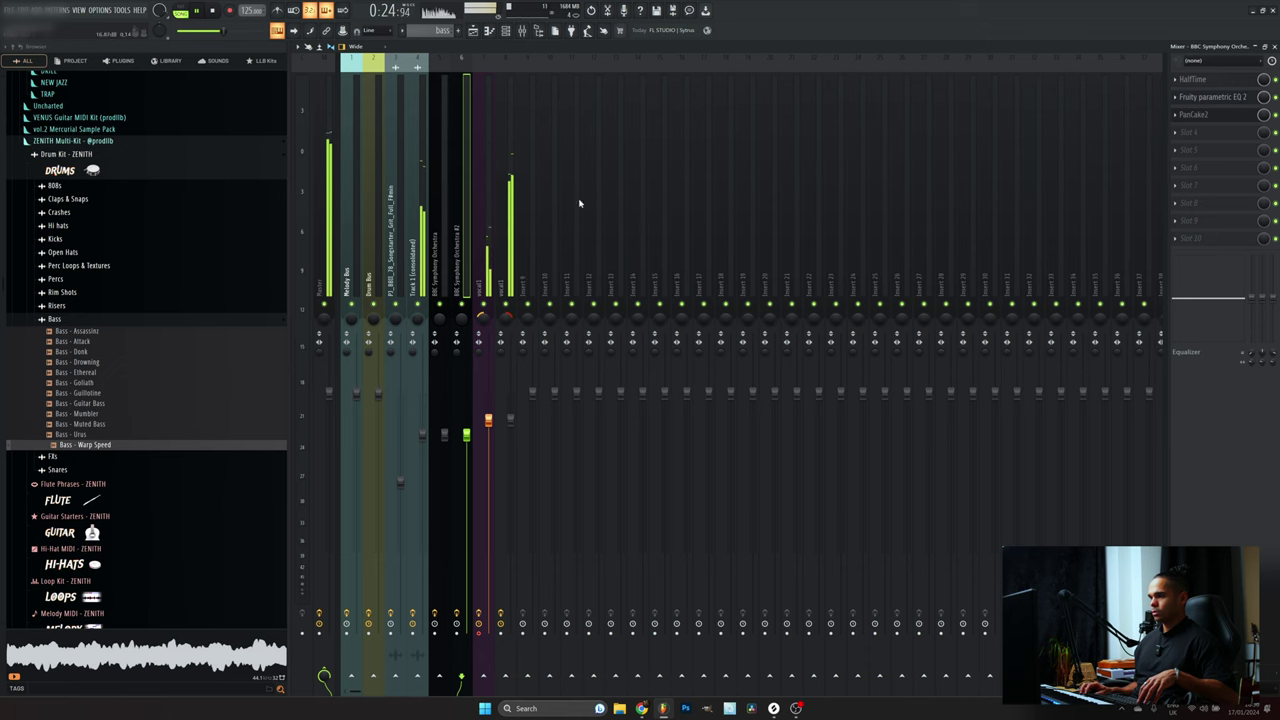
{"action": "left_click", "coordinate": [411, 285]}
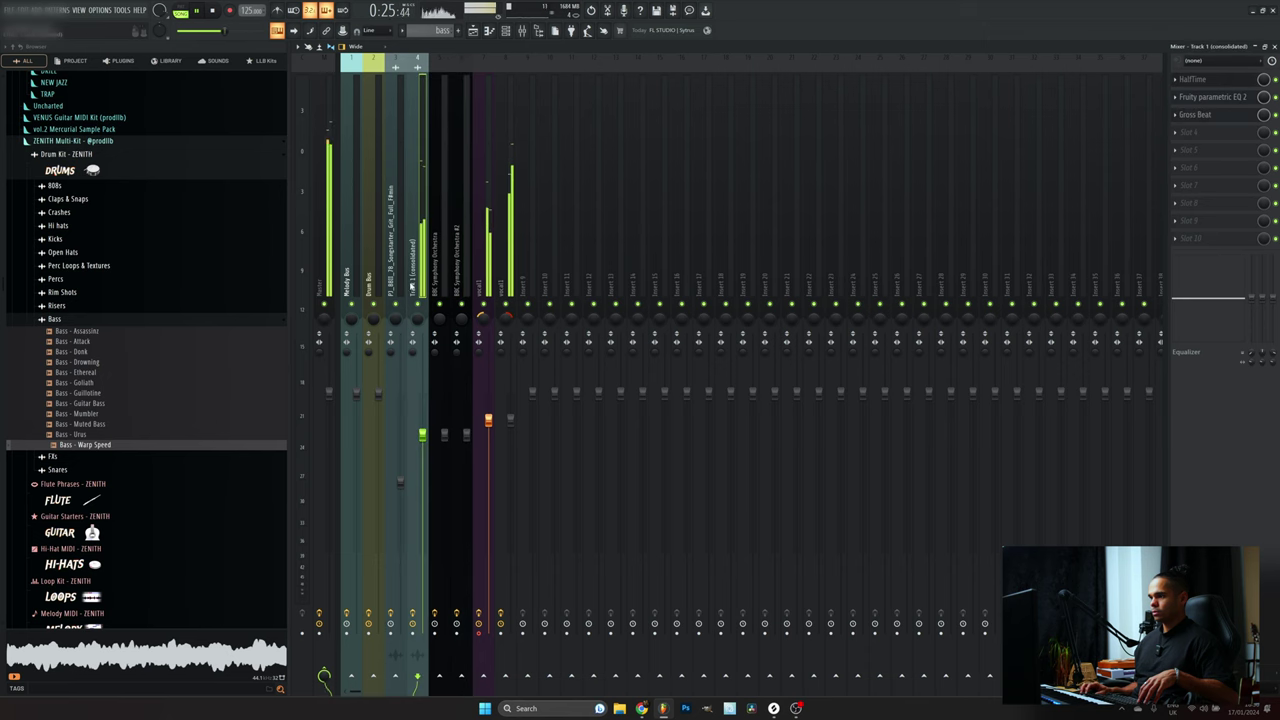
{"action": "left_click", "coordinate": [1238, 116]}
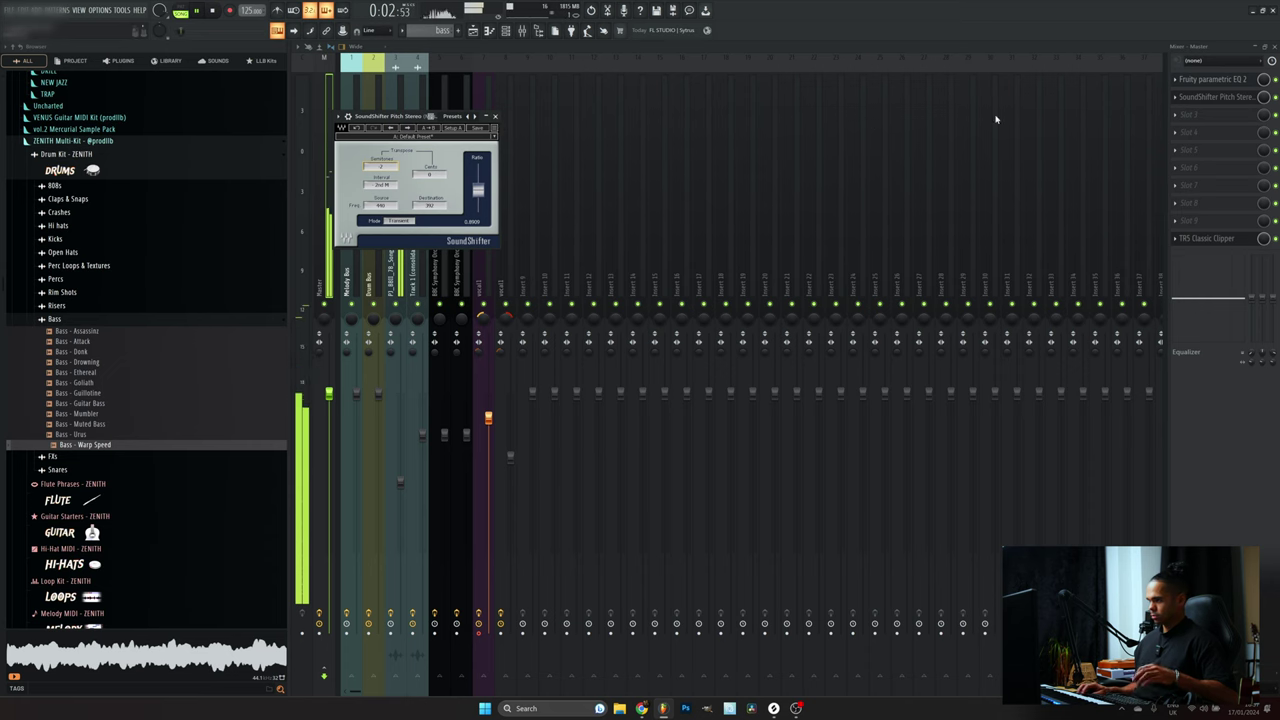
Add Cymatics Origin to slot 3 of the Master, try Vinyl 2, and set its noise type to Vinyl 1
{"action": "left_click", "coordinate": [1202, 114]}
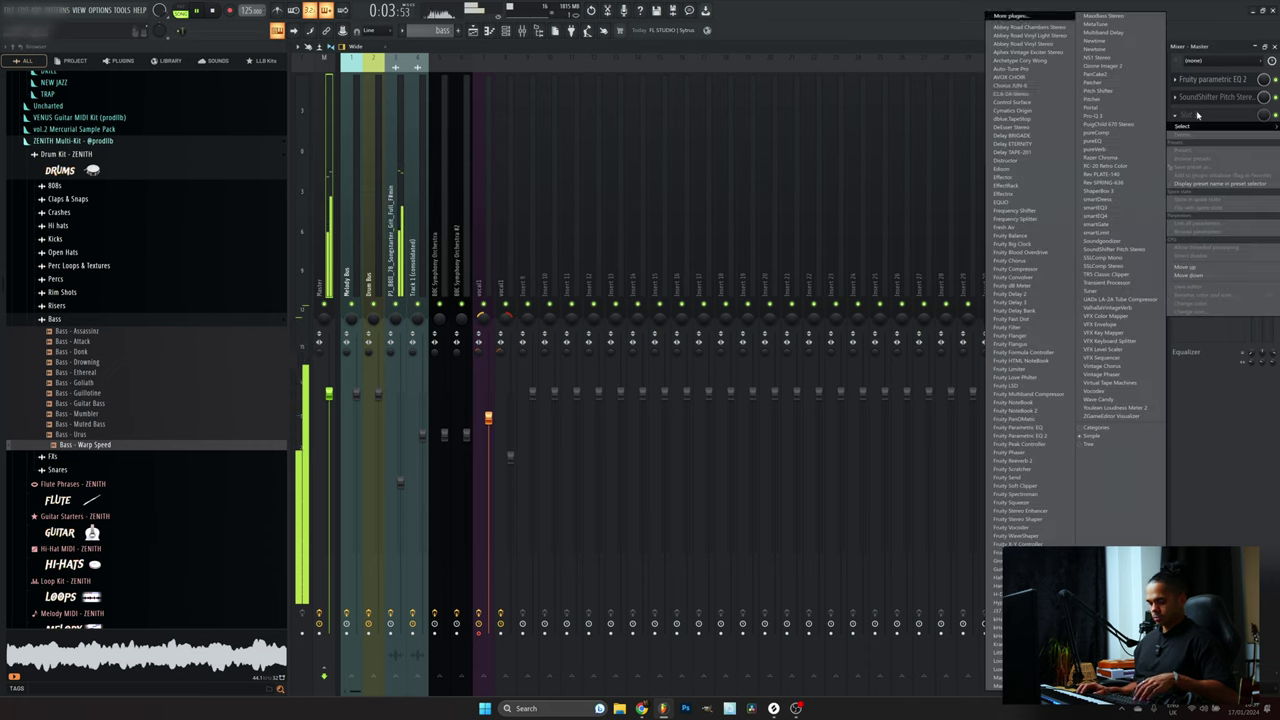
{"action": "left_click", "coordinate": [1037, 113]}
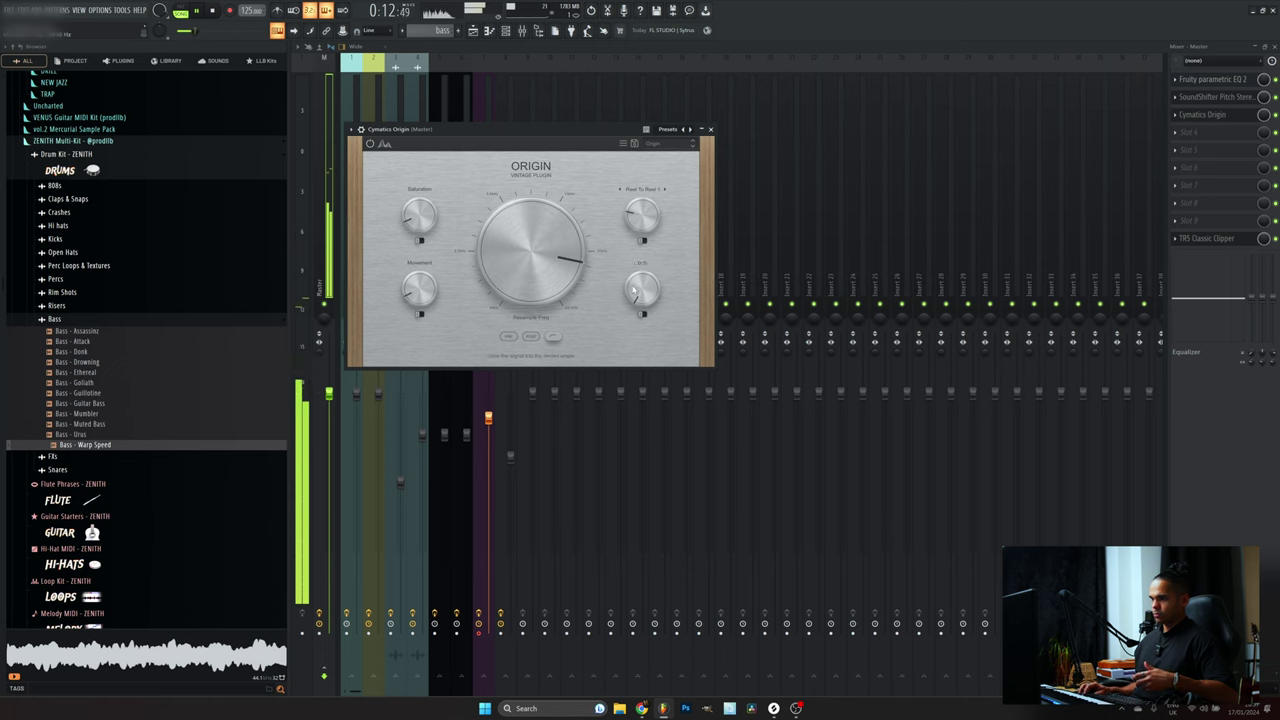
{"action": "left_click", "coordinate": [643, 189]}
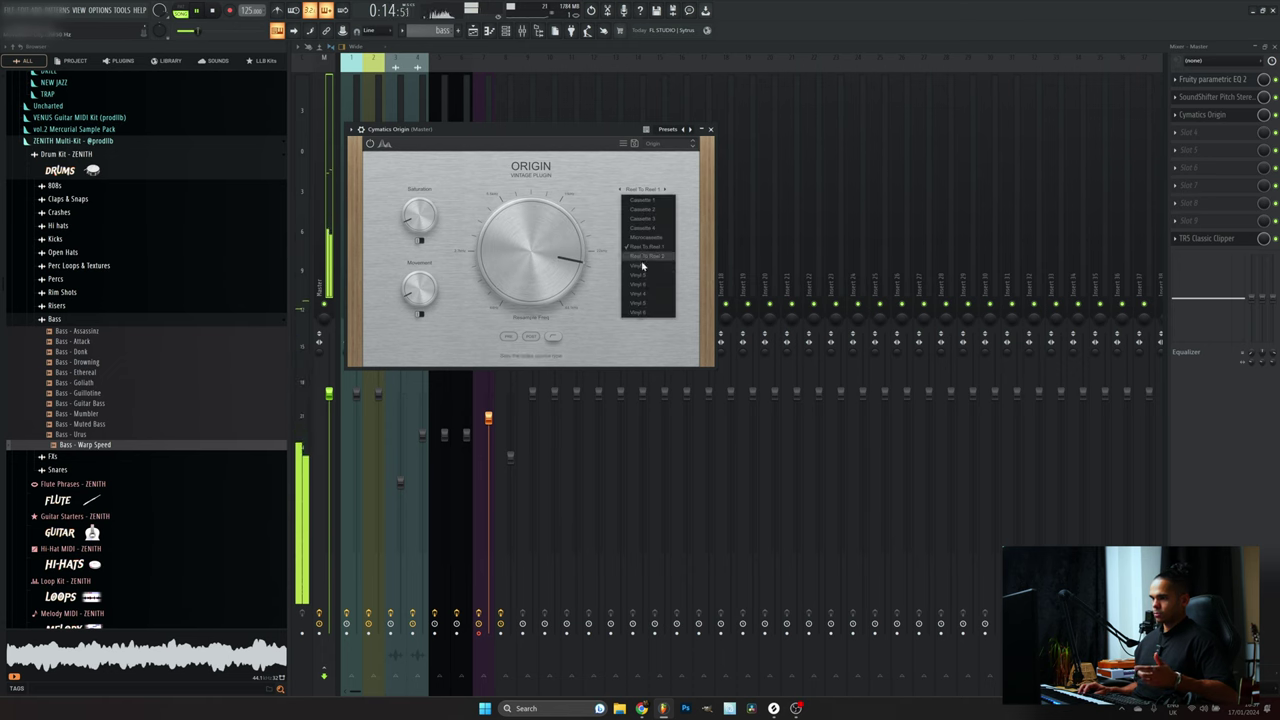
{"action": "left_click", "coordinate": [674, 274]}
{"action": "left_click", "coordinate": [643, 189]}
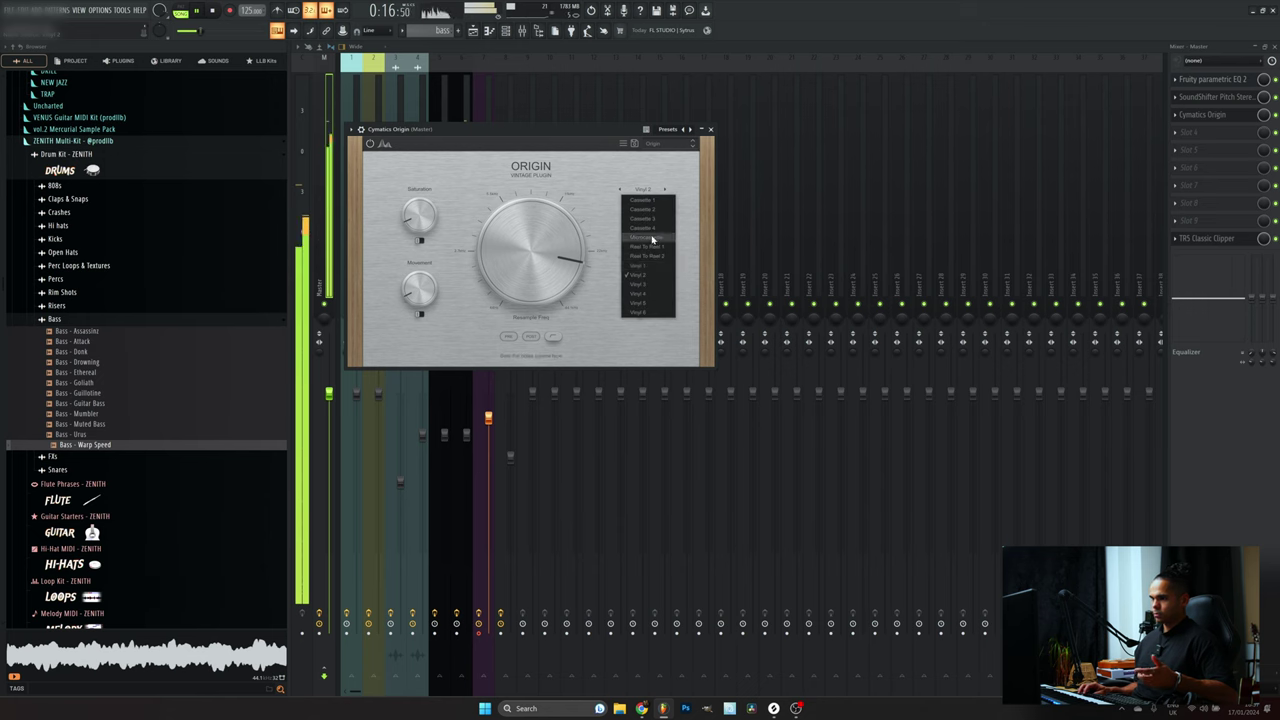
{"action": "left_click", "coordinate": [650, 266]}
{"action": "key", "text": "Escape"}
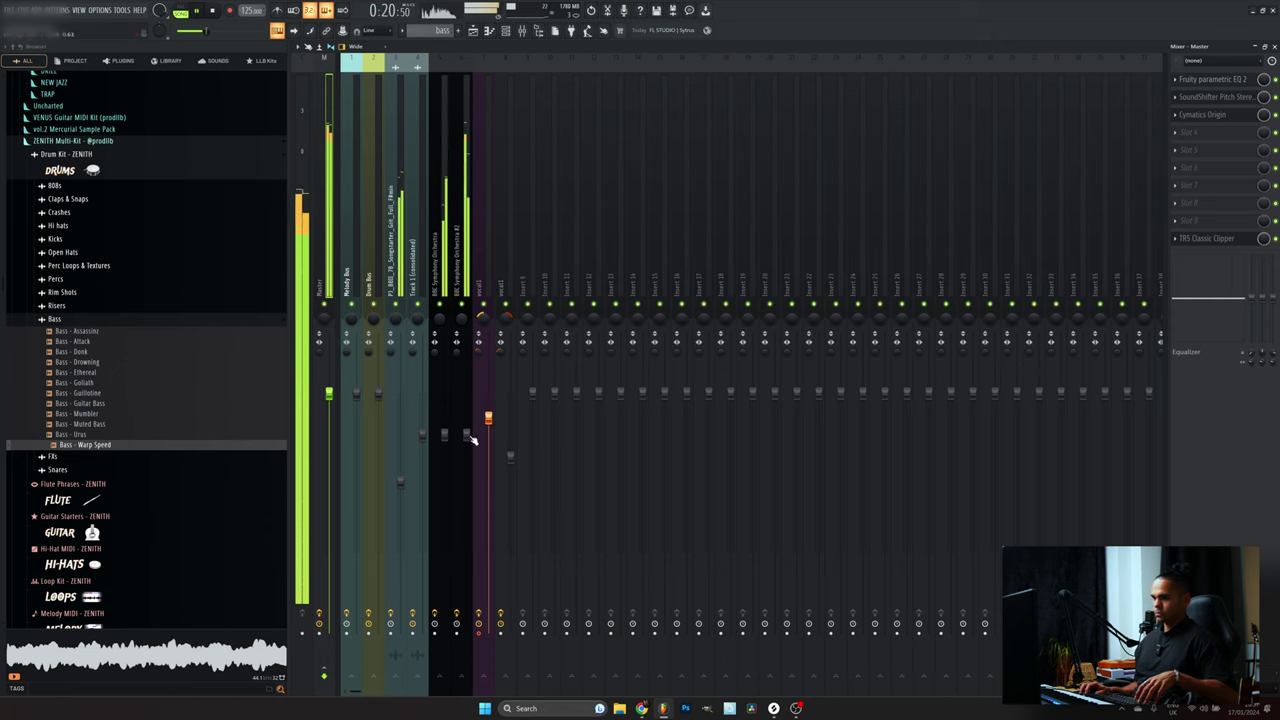
Lower the volume of the second BBC Symphony Orchestra insert and return to the Playlist
{"action": "left_click_drag", "start_coordinate": [470, 437], "coordinate": [467, 483]}
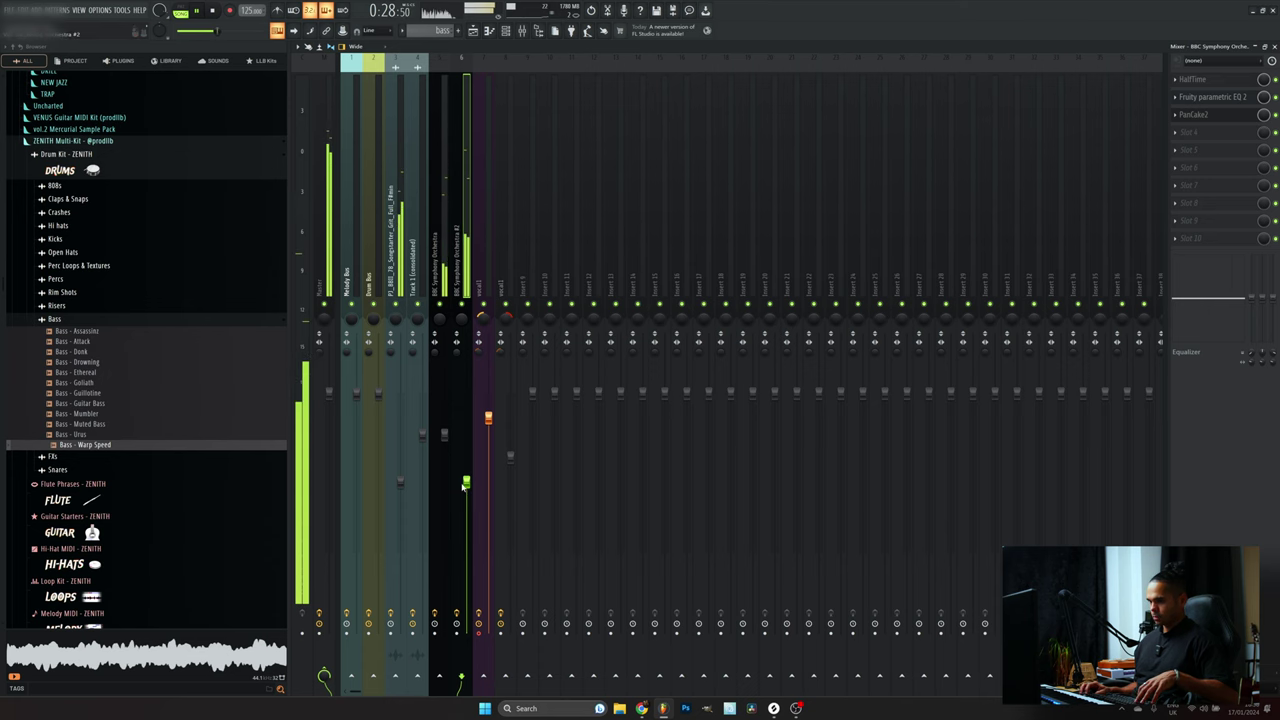
{"action": "left_click", "coordinate": [473, 30]}
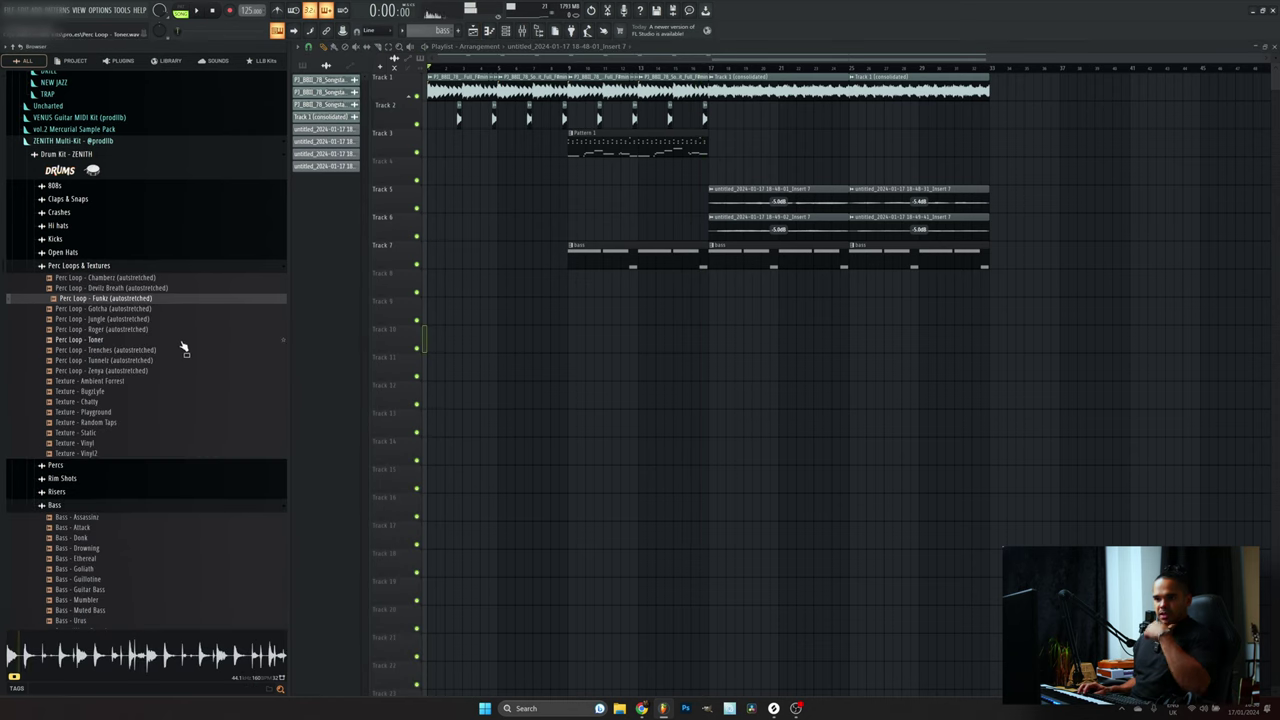
Preview the ZENITH percussion loops and place Perc Loop - Devilz Breath on Track 8, repeated back to back to the end of the arrangement
{"action": "left_click", "coordinate": [143, 309]}
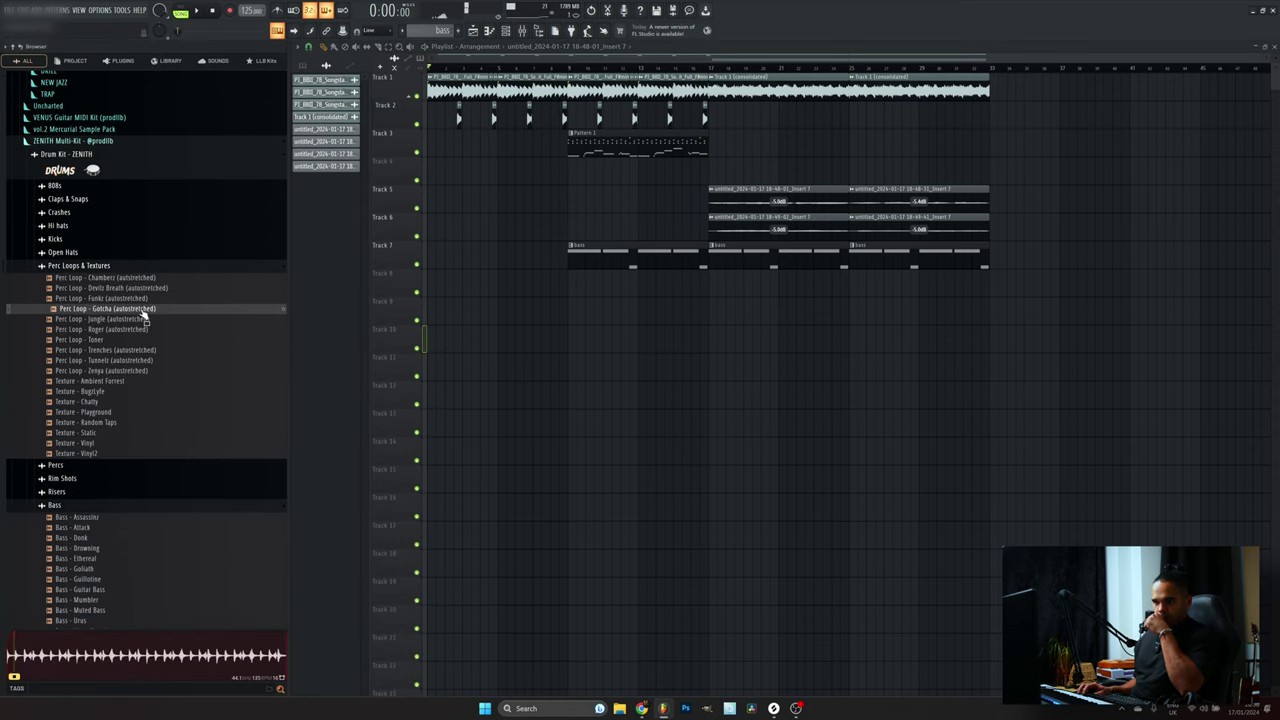
{"action": "left_click", "coordinate": [149, 299]}
{"action": "left_click", "coordinate": [140, 289]}
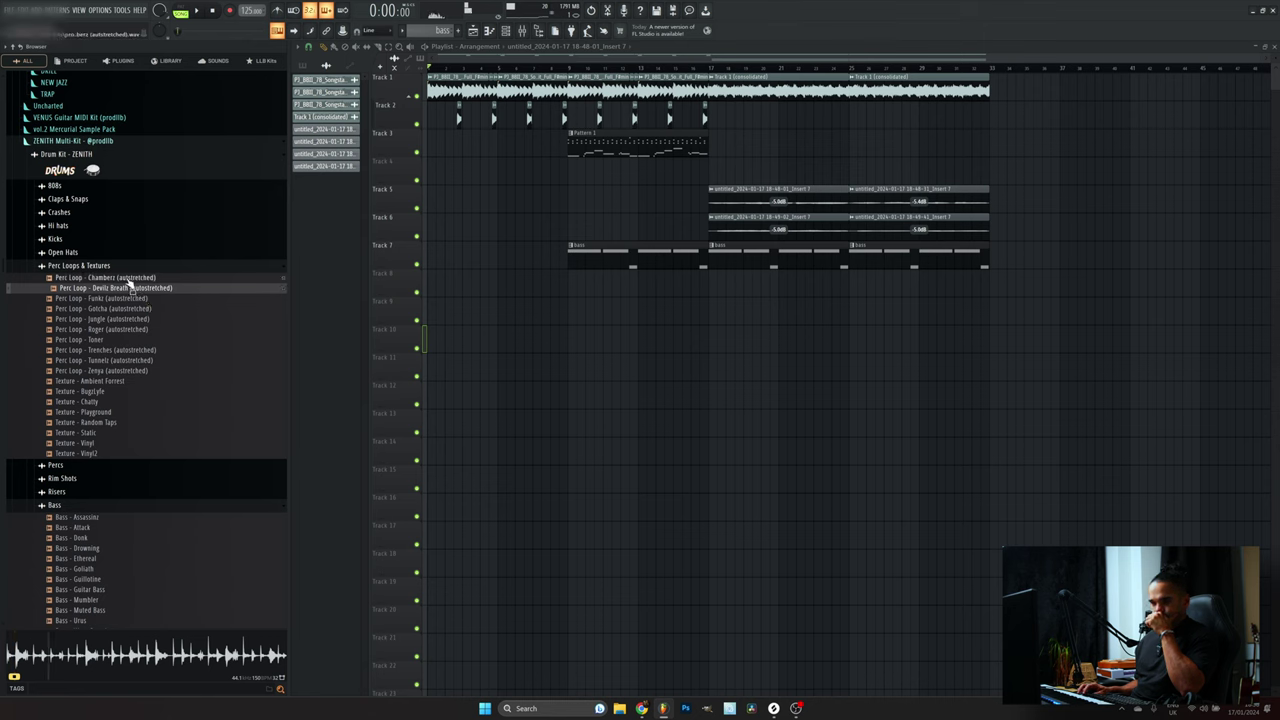
{"action": "left_click_drag", "start_coordinate": [128, 287], "coordinate": [634, 280]}
{"action": "key", "text": "space"}
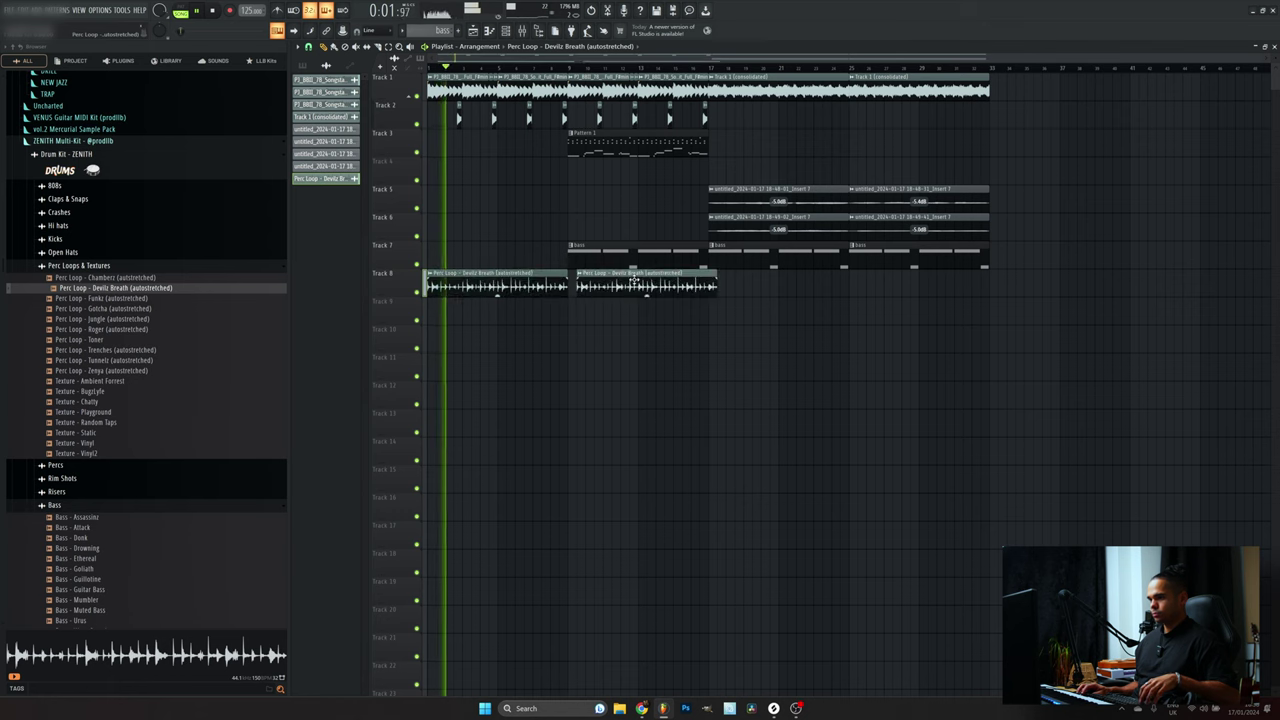
{"action": "left_click", "coordinate": [718, 285]}
{"action": "left_click", "coordinate": [878, 286]}
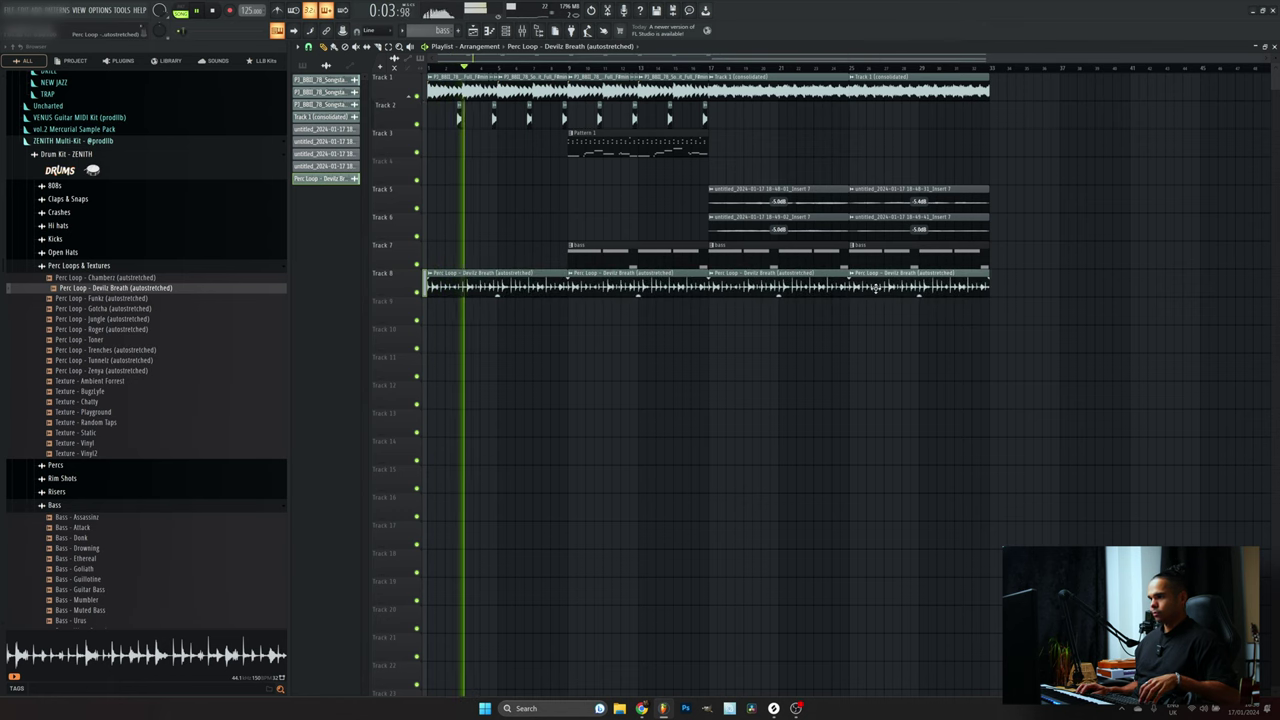
{"action": "double_click", "coordinate": [875, 287]}
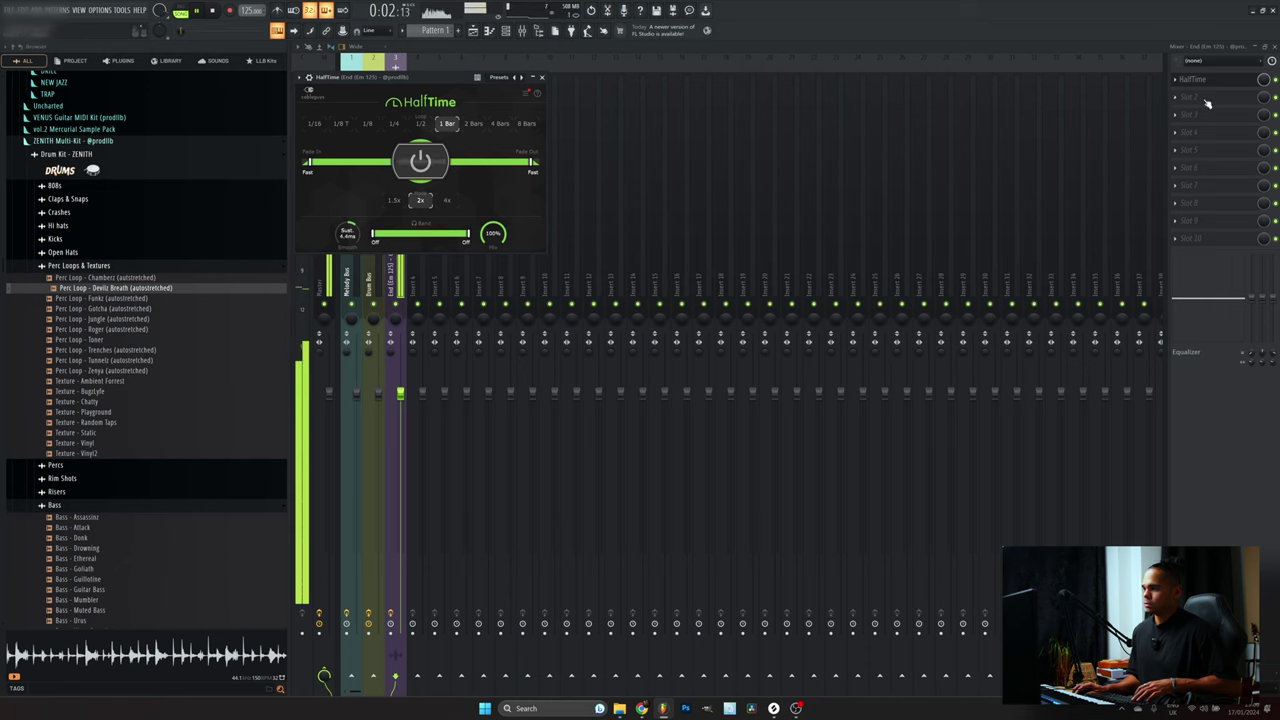
Add SoundShifter Pitch Stereo to slot 2 of the End (Em 125) insert, after HalfTime
{"action": "left_click", "coordinate": [1219, 96]}
{"action": "key", "text": "s"}
{"action": "key", "text": "s"}
{"action": "key", "text": "s"}
{"action": "key", "text": "s"}
{"action": "key", "text": "s"}
{"action": "key", "text": "s"}
{"action": "key", "text": "s"}
{"action": "key", "text": "s"}
{"action": "key", "text": "Return"}
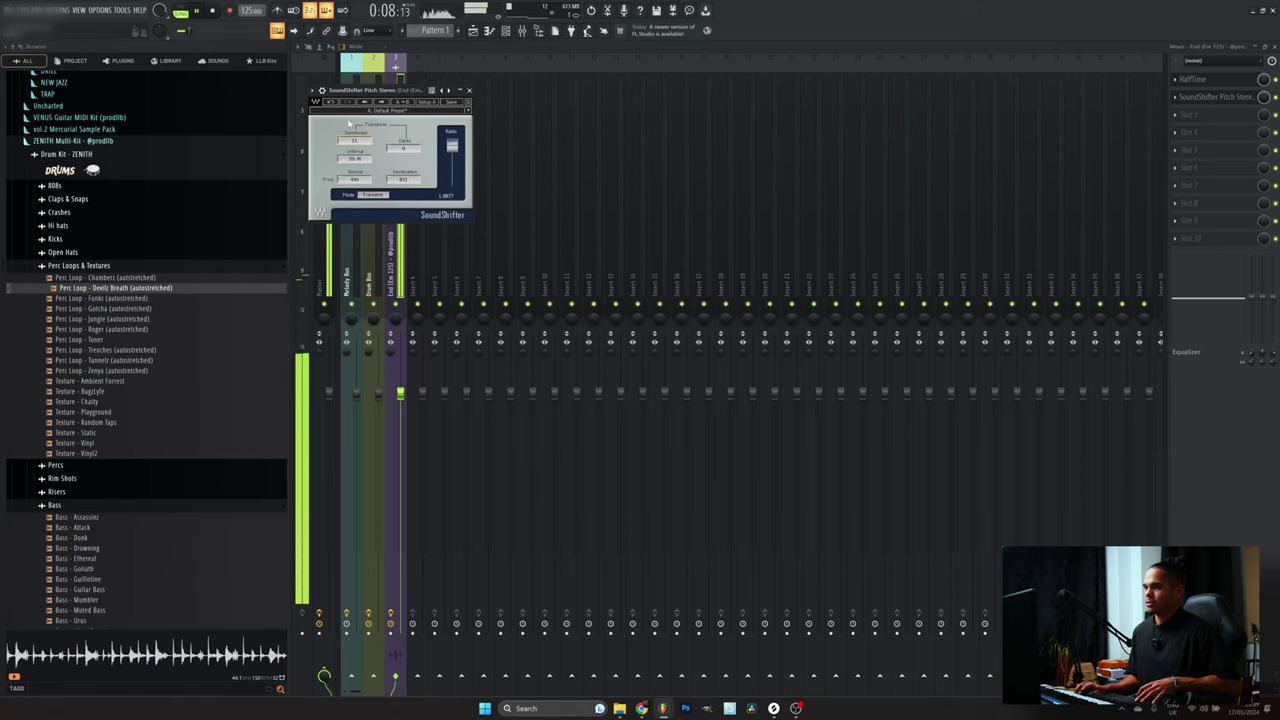
Add Looperator to slot 3 of the End (Em 125) insert and fill all 16 steps of its LOOP row with the same loop effect
{"action": "left_click", "coordinate": [1217, 116]}
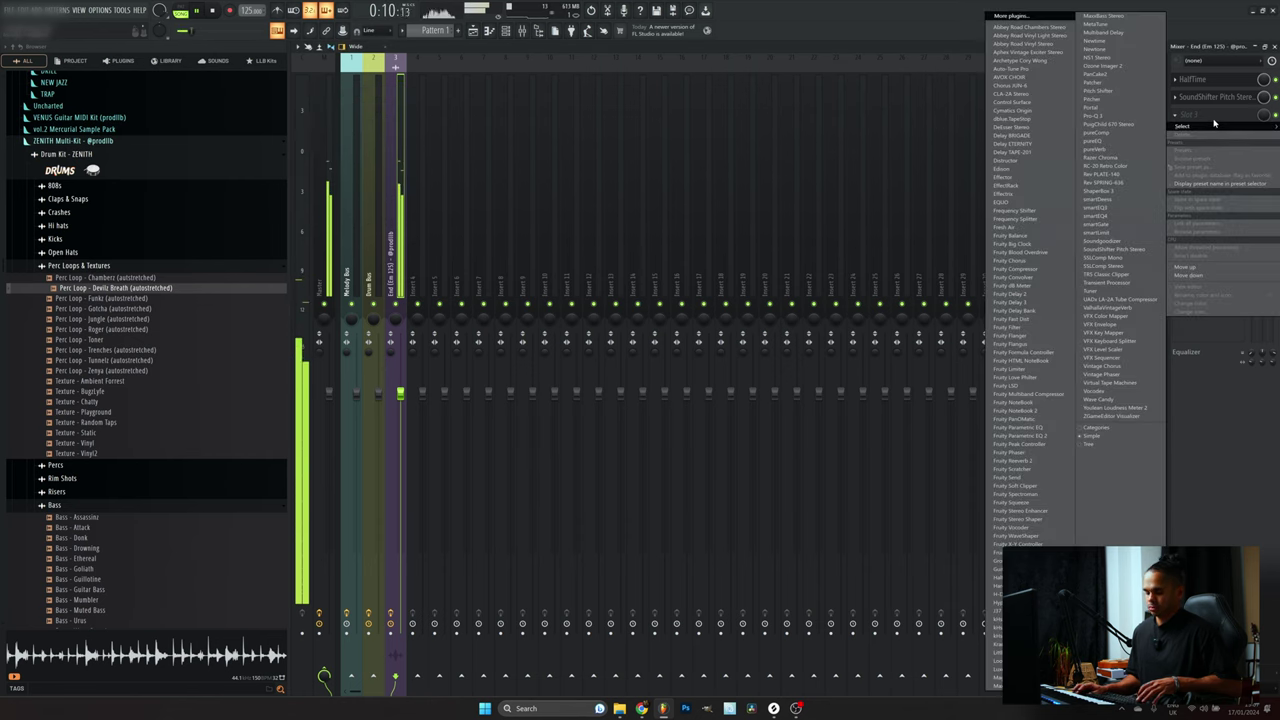
{"action": "left_click", "coordinate": [1215, 121]}
{"action": "left_click", "coordinate": [1216, 120]}
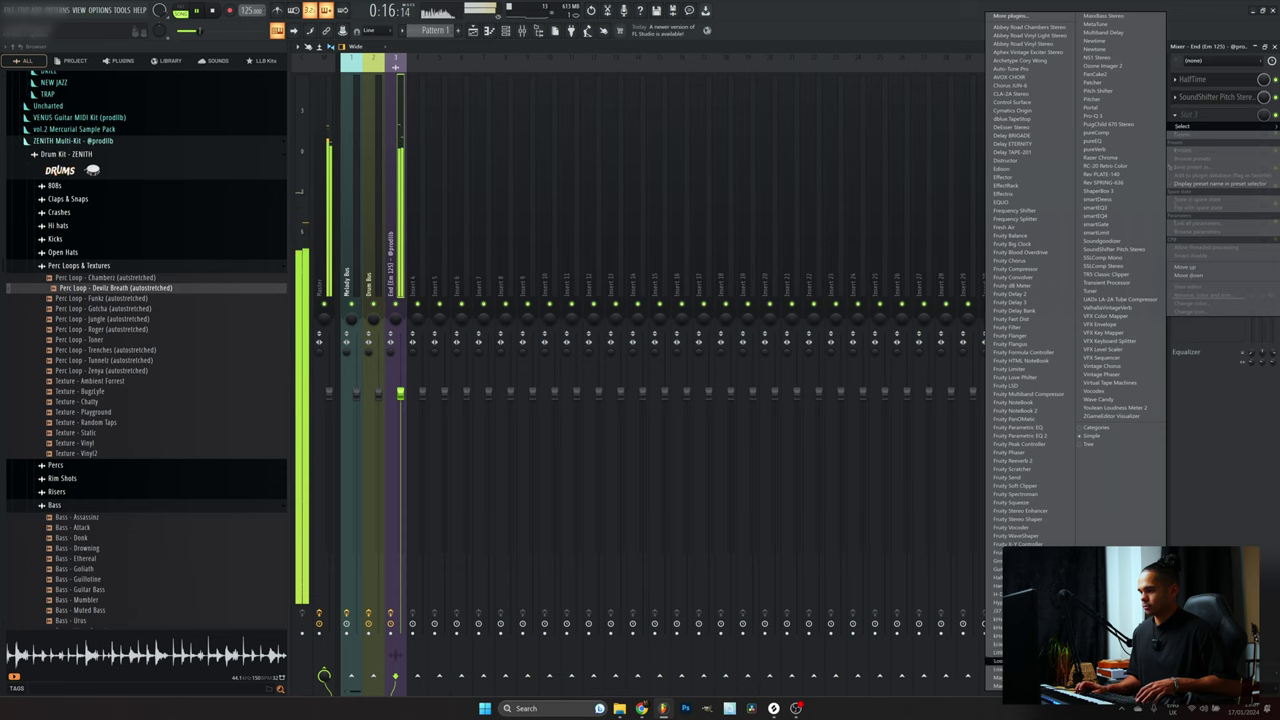
{"action": "left_click", "coordinate": [998, 661]}
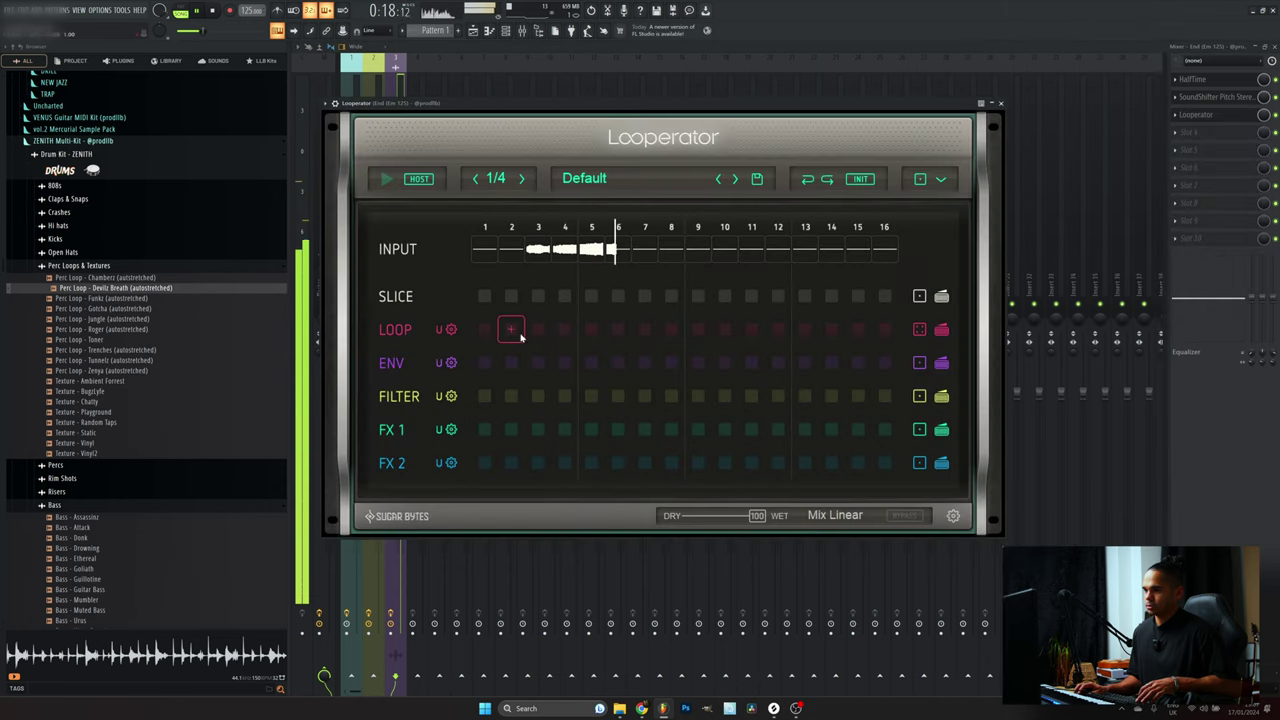
{"action": "left_click", "coordinate": [491, 333]}
{"action": "left_click", "coordinate": [477, 364]}
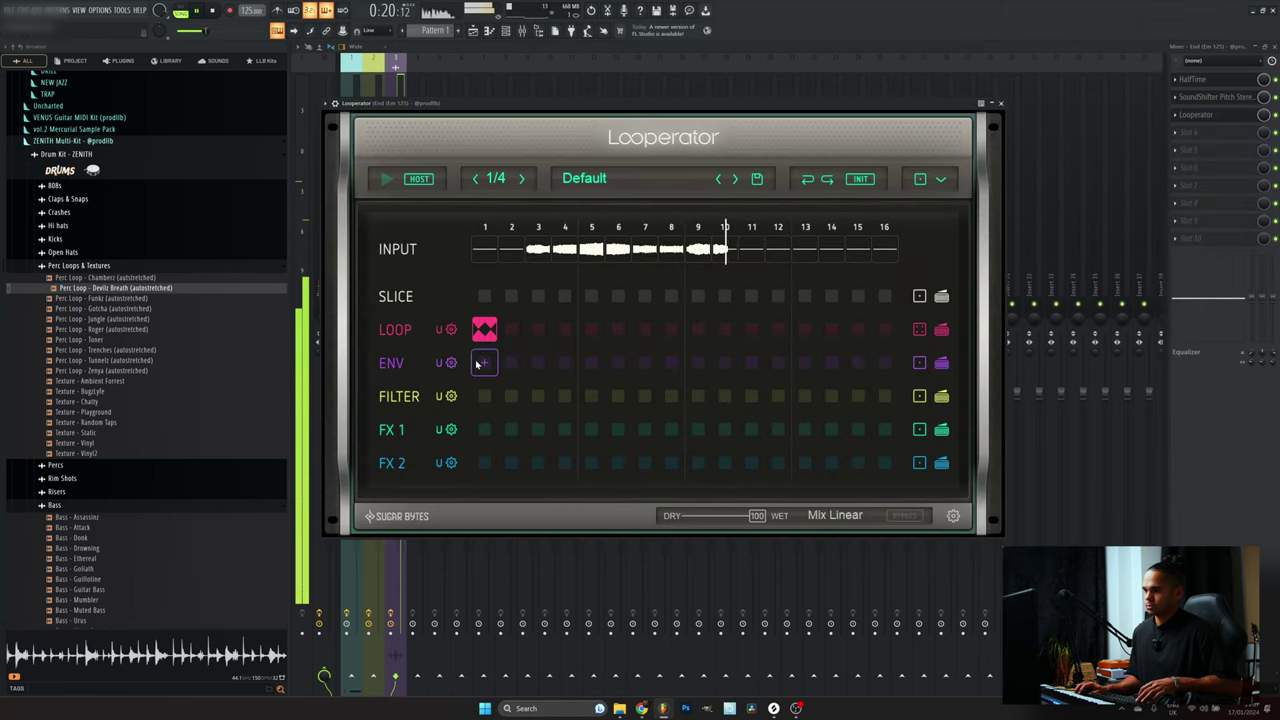
{"action": "left_click_drag", "start_coordinate": [523, 331], "coordinate": [941, 329]}
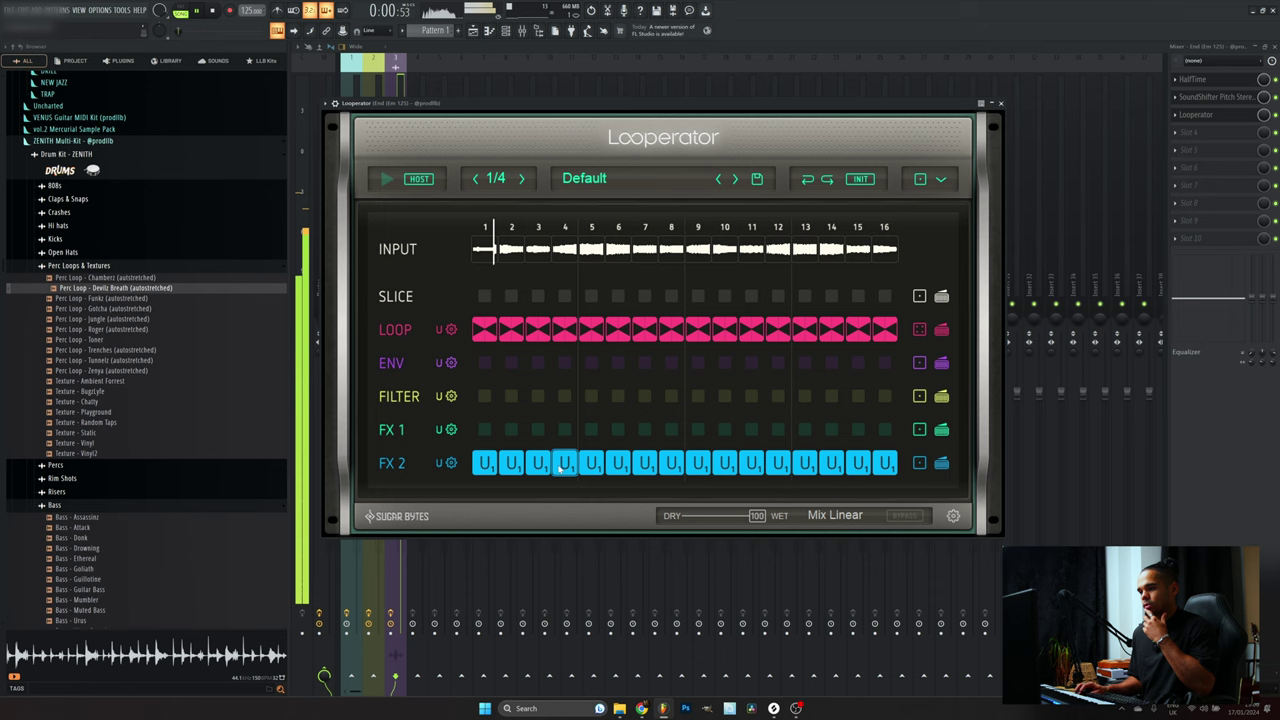
Try the U4 and U2 user effects on the first step of Looperator's FX 2 row
{"action": "left_click", "coordinate": [504, 464]}
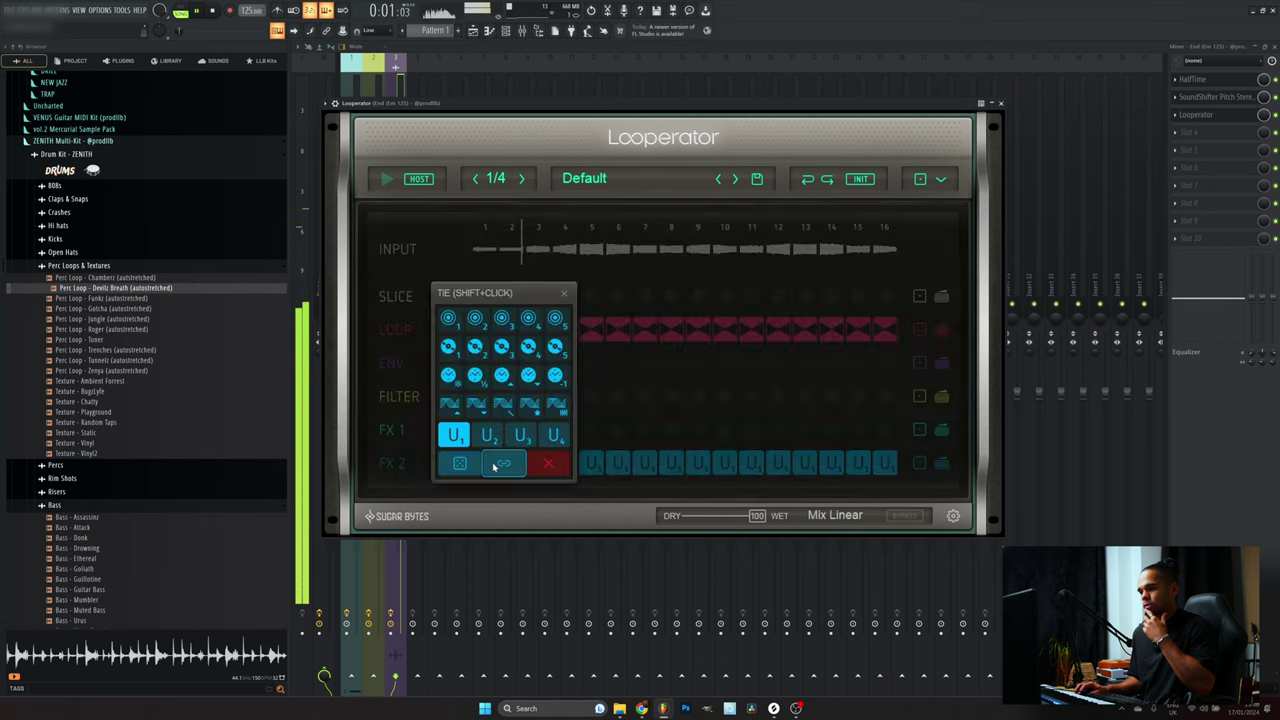
{"action": "left_click", "coordinate": [556, 440]}
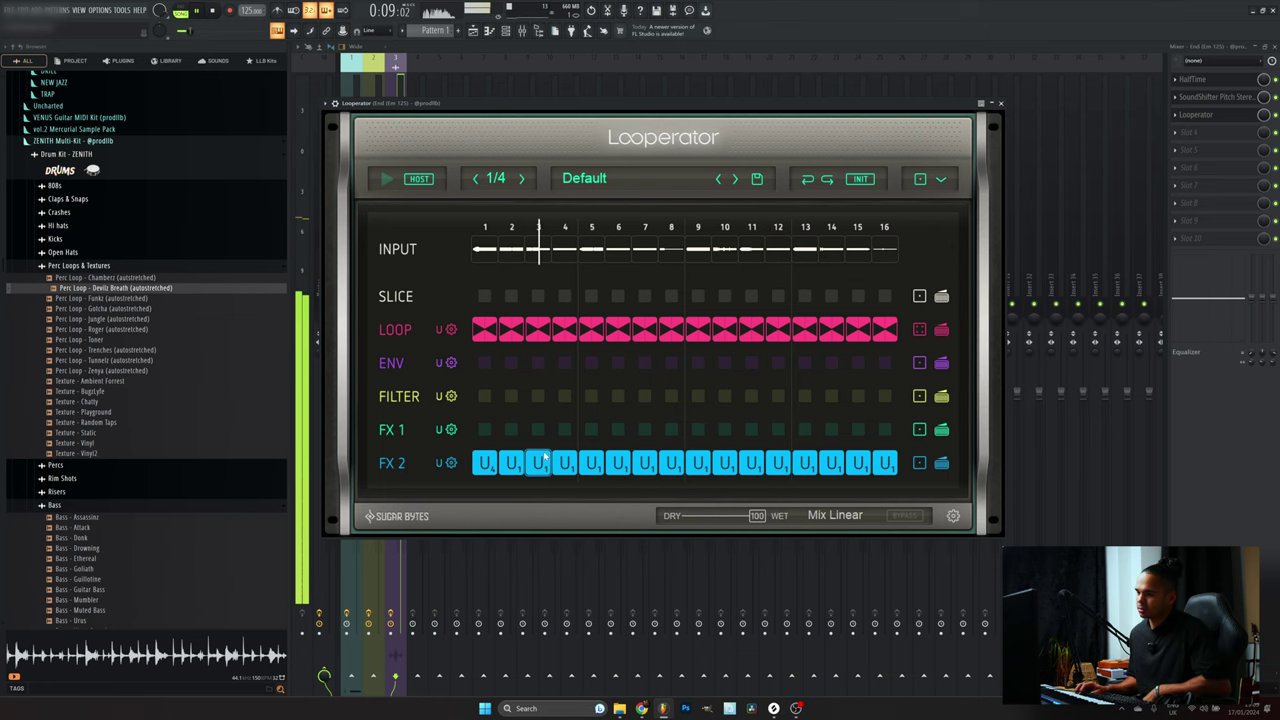
{"action": "left_click", "coordinate": [485, 462]}
{"action": "left_click", "coordinate": [480, 437]}
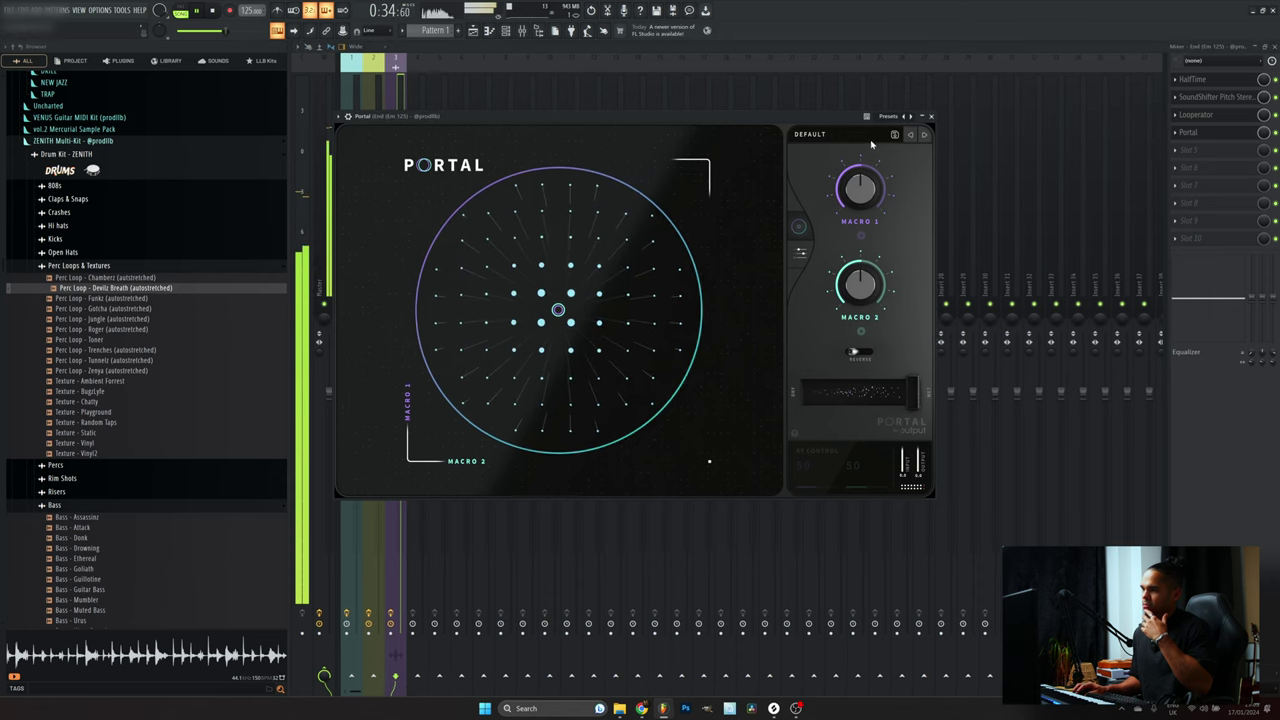
Audition Portal presets, load GATEDFILTER from the ! ENVYRAL - MIRRORS bank, and add Fruity parametric EQ 2 to slot 5
{"action": "left_click", "coordinate": [869, 138]}
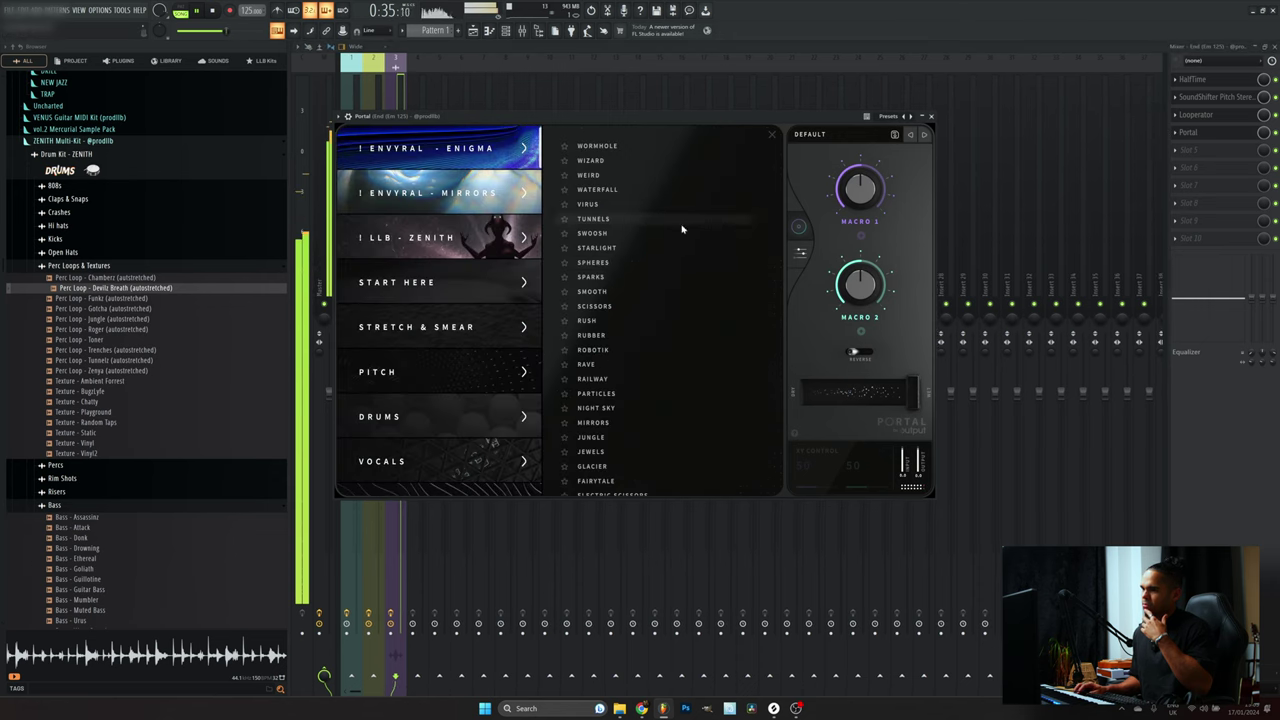
{"action": "left_click", "coordinate": [606, 266]}
{"action": "left_click", "coordinate": [454, 237]}
{"action": "left_click", "coordinate": [605, 296]}
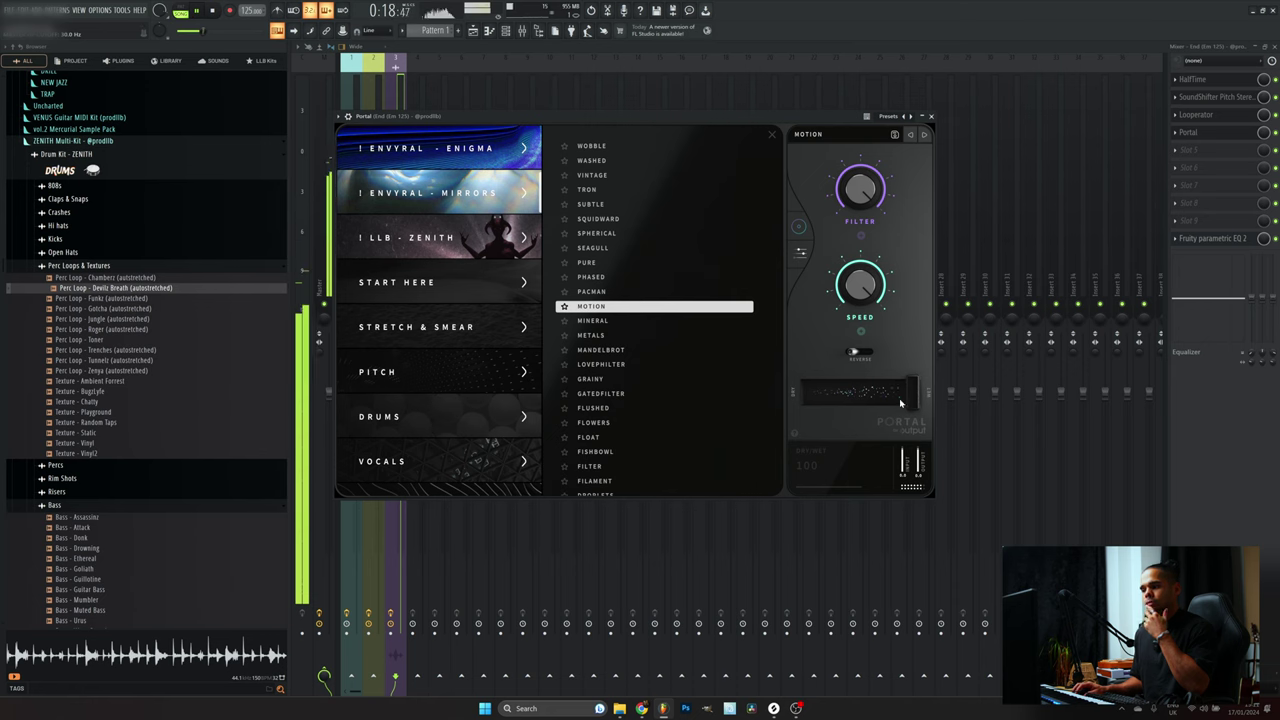
{"action": "left_click", "coordinate": [801, 254]}
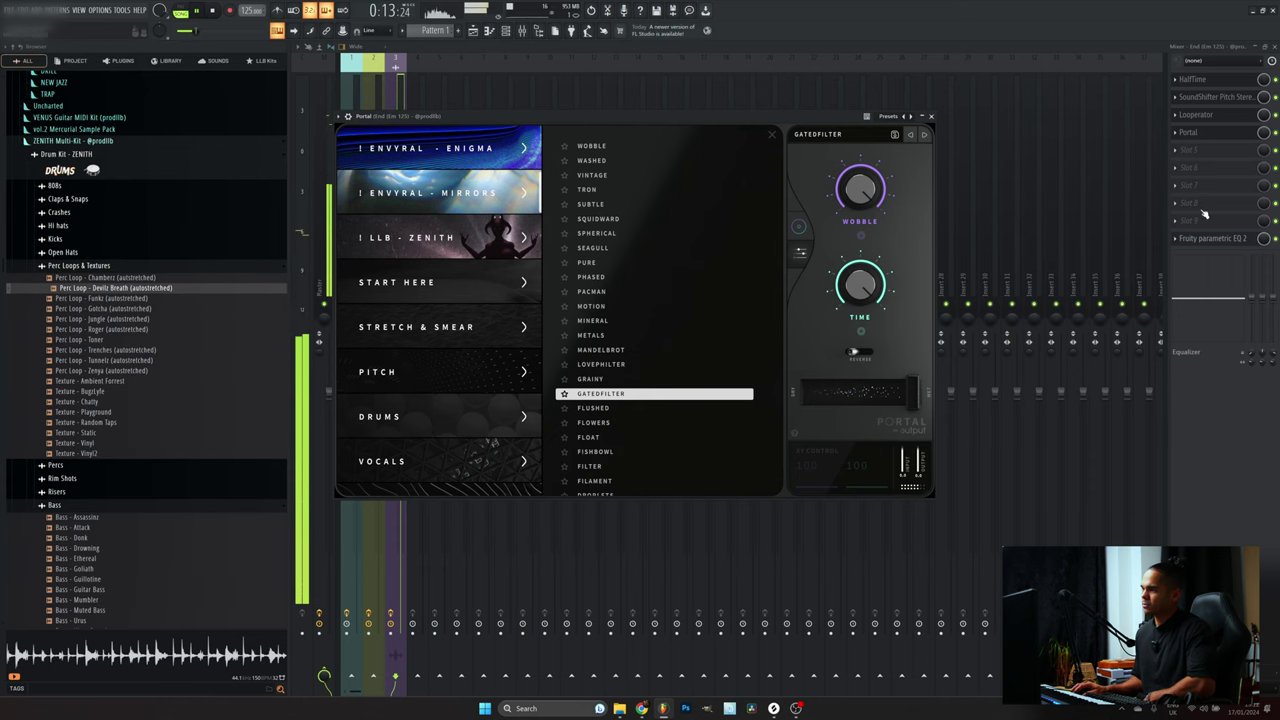
{"action": "left_click", "coordinate": [1210, 152]}
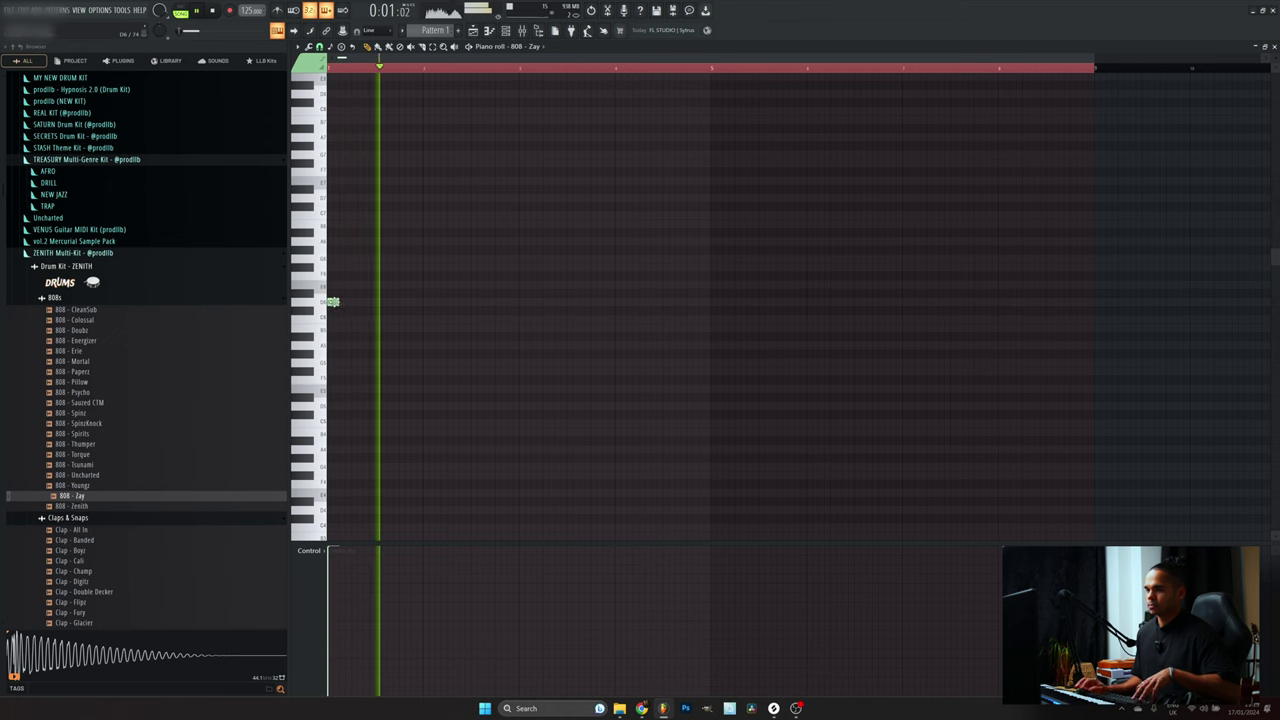
Build a four-bar 808 - Zay rhythm on D5 and duplicate it from bar 5, removing the first note of the copy
{"action": "key", "text": "ctrl+Down"}
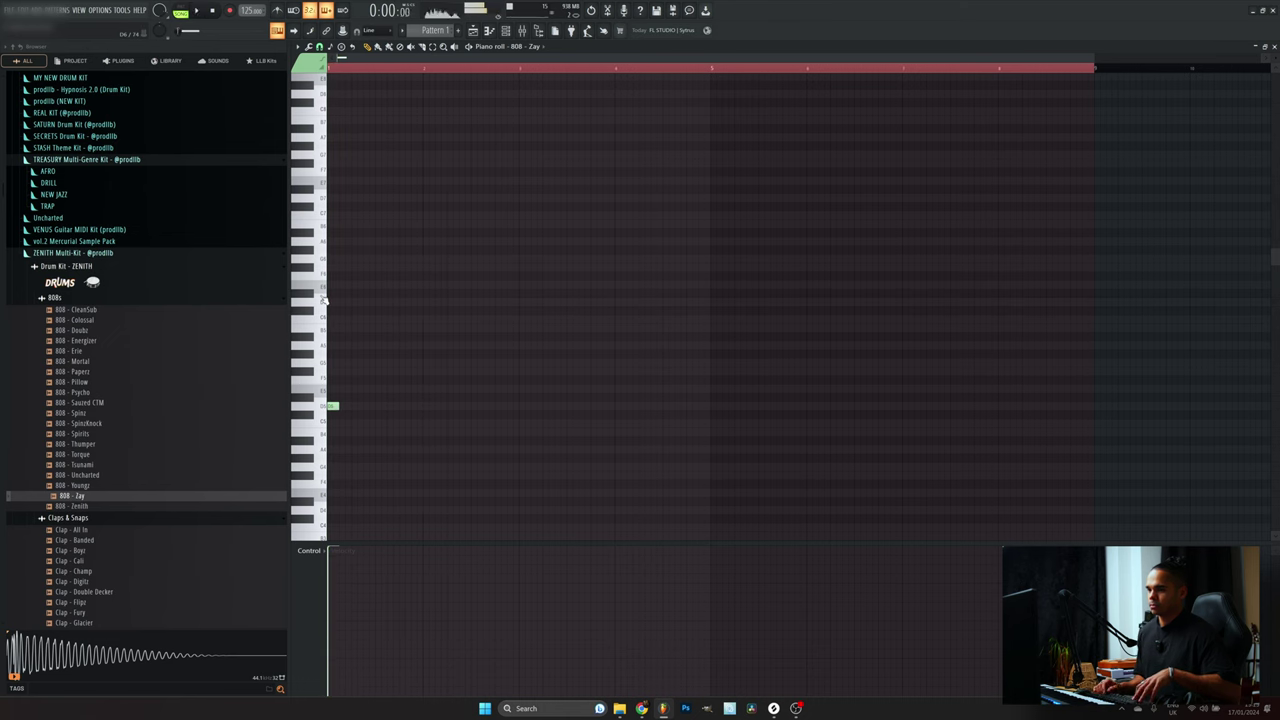
{"action": "left_click", "coordinate": [469, 406]}
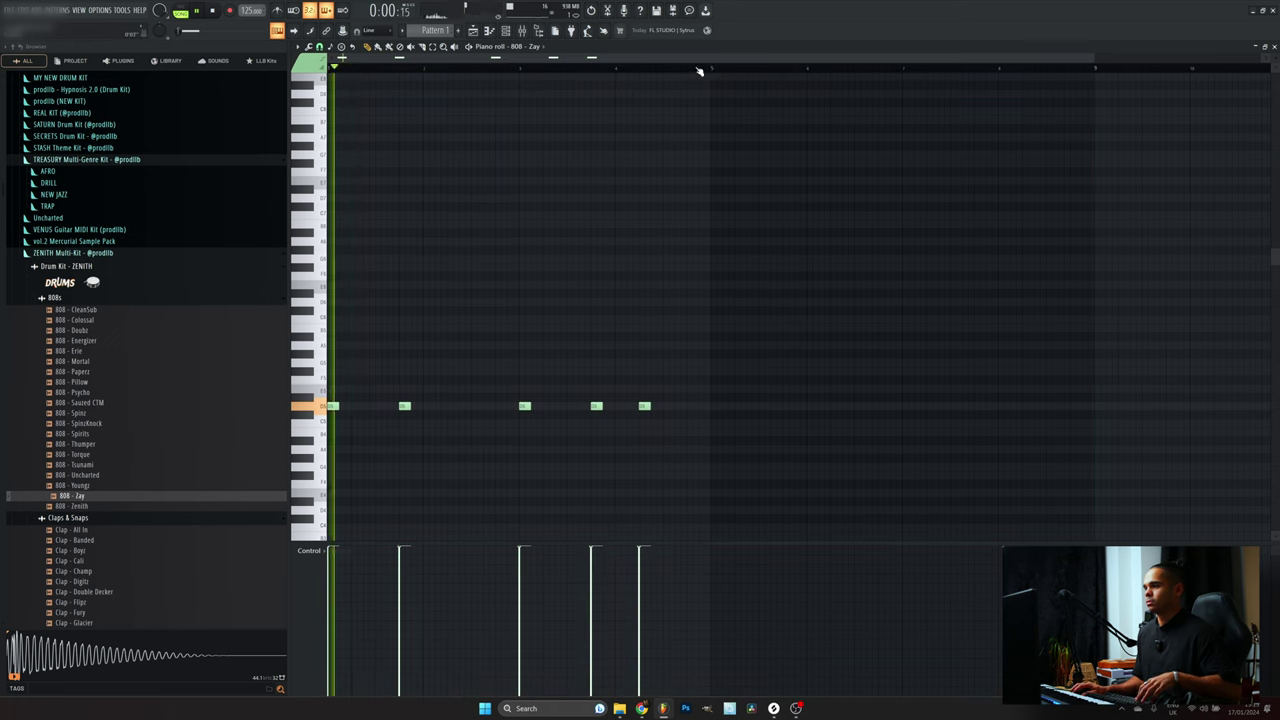
{"action": "key", "text": "ctrl+a"}
{"action": "key", "text": "ctrl+b"}
{"action": "right_click", "coordinate": [716, 406]}
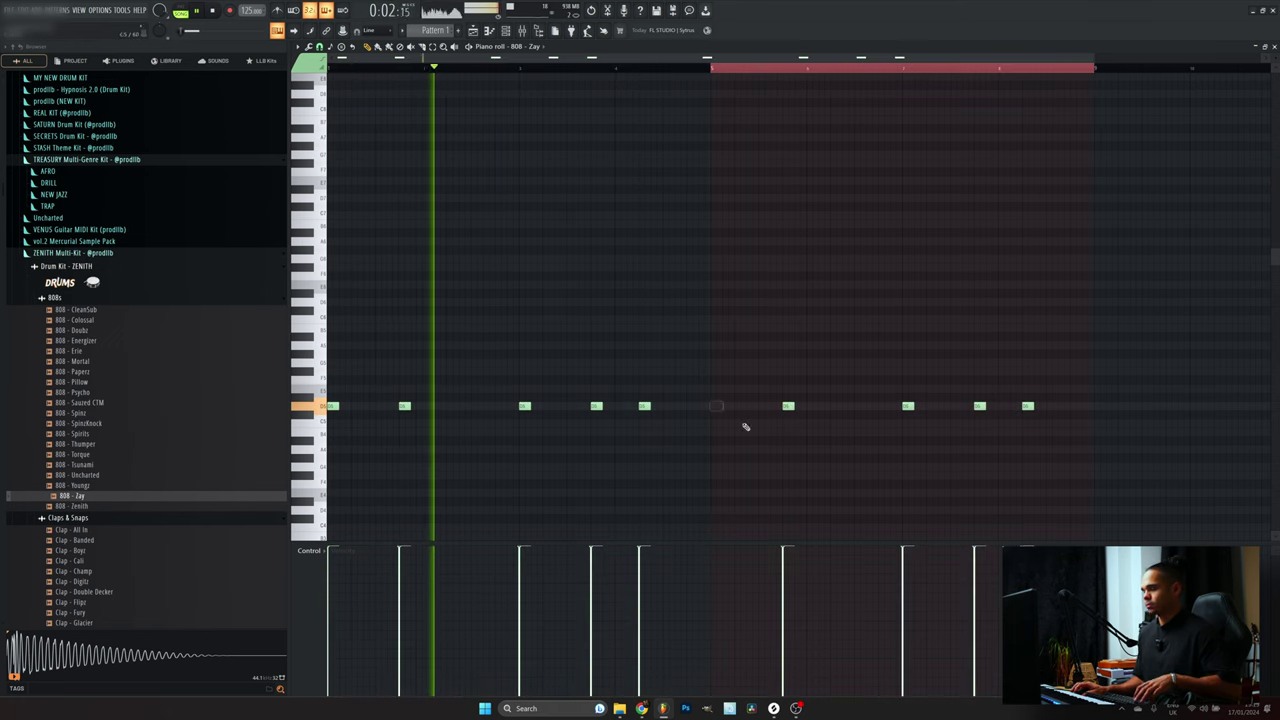
{"action": "scroll", "coordinate": [851, 389], "scroll_direction": "down", "scroll_amount": 1}
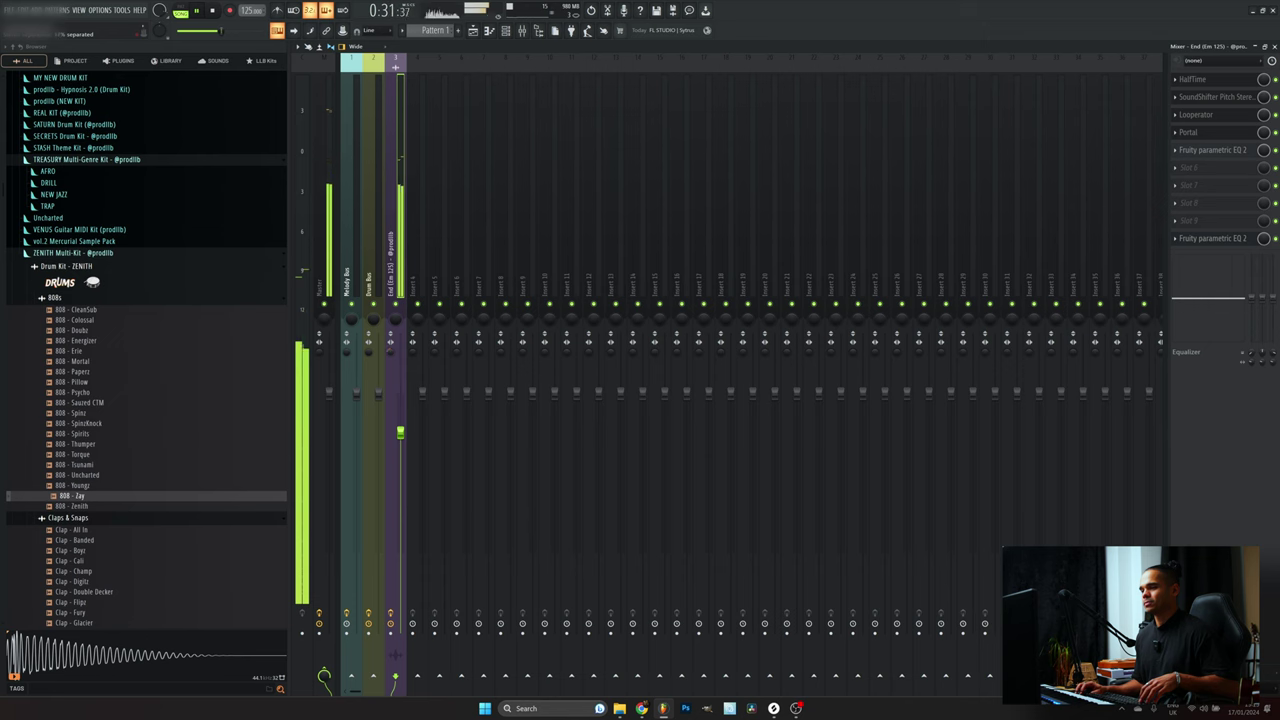
Open the channel settings of the End (Em 125) audio clip that starts at bar 17 in the Playlist
{"action": "left_click", "coordinate": [474, 31]}
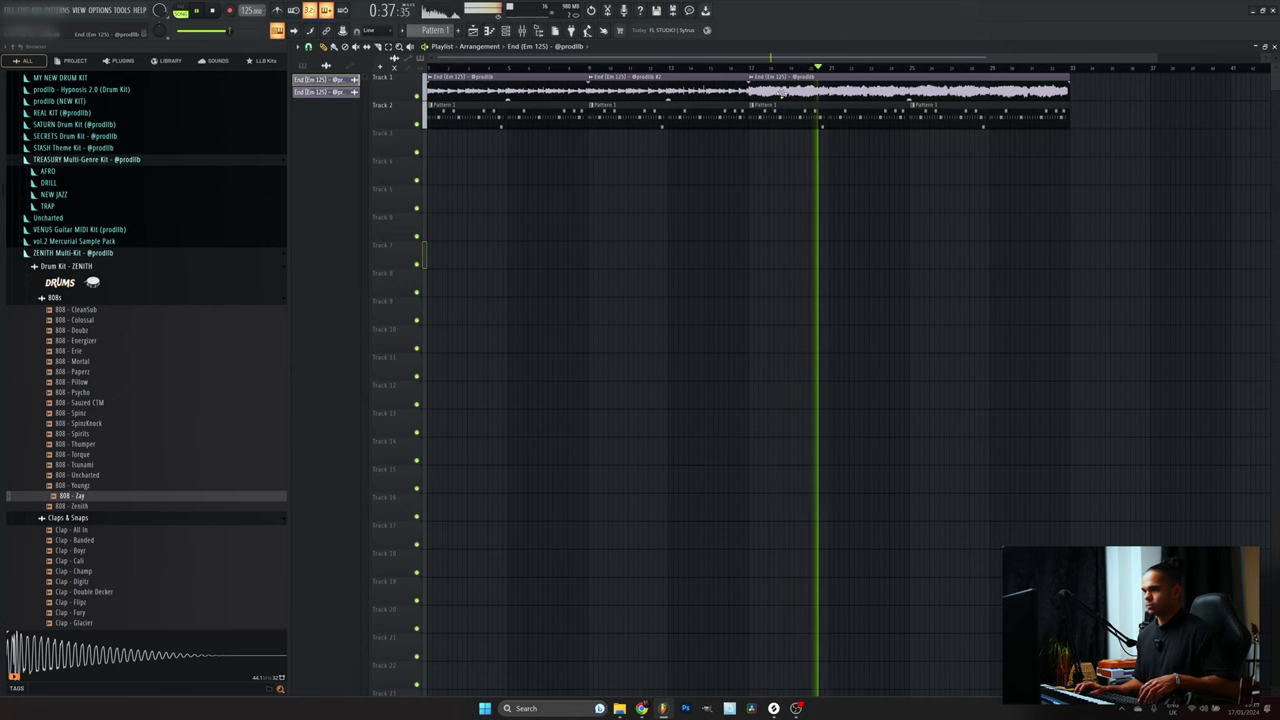
{"action": "double_click", "coordinate": [766, 78]}
{"action": "left_click", "coordinate": [752, 78]}
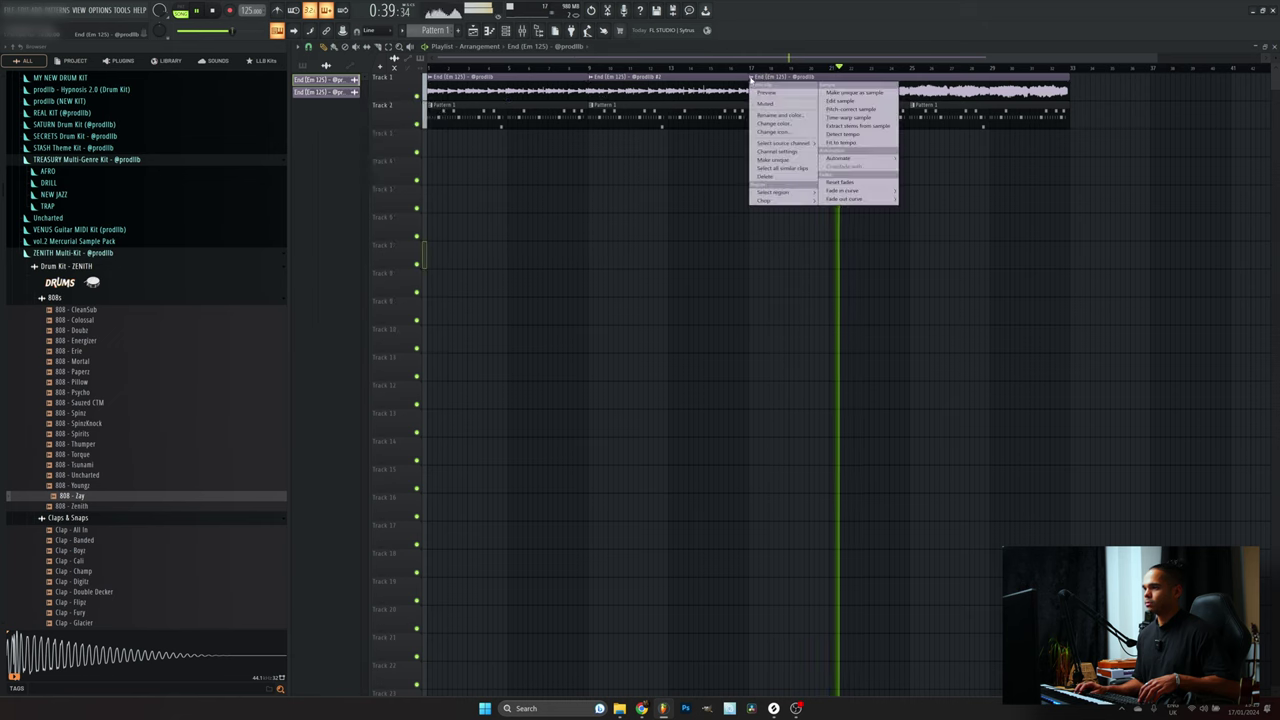
{"action": "left_click", "coordinate": [775, 152]}
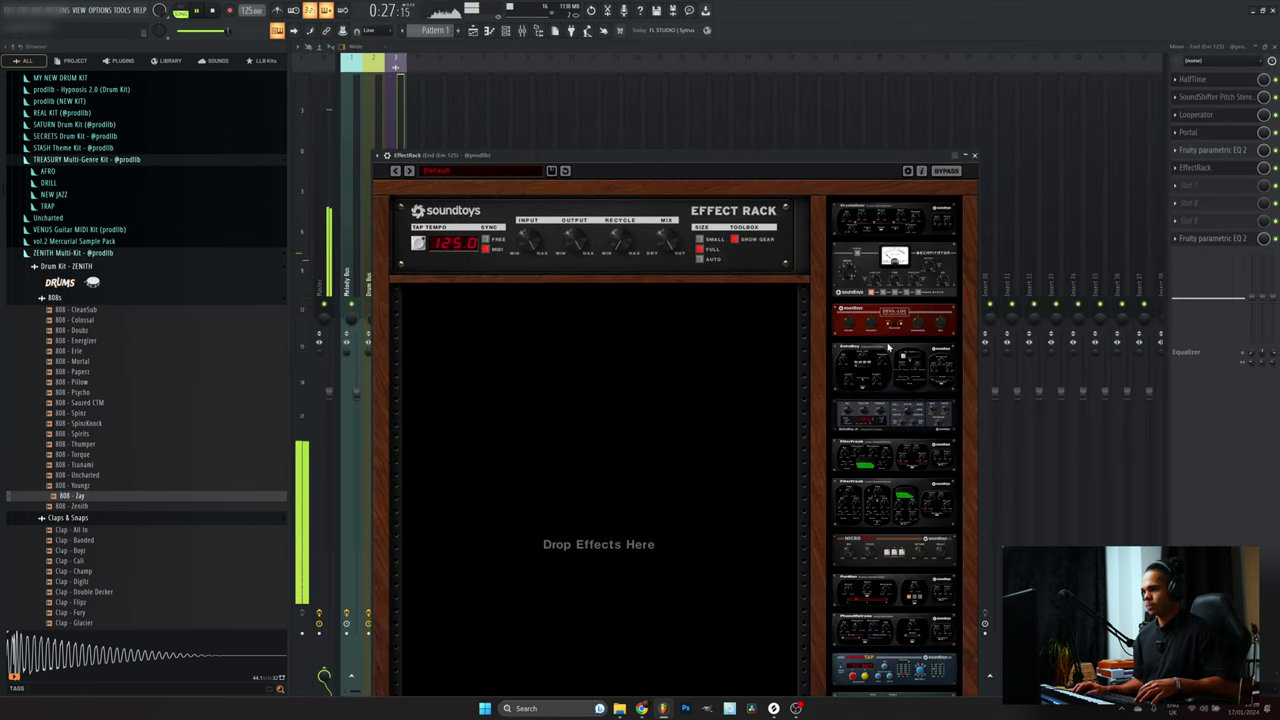
Add Crystallizer to the EffectRack in slot 6 and automate the rack's mix level with repeated clips on Track 3 of the Playlist
{"action": "left_click_drag", "start_coordinate": [880, 222], "coordinate": [538, 365]}
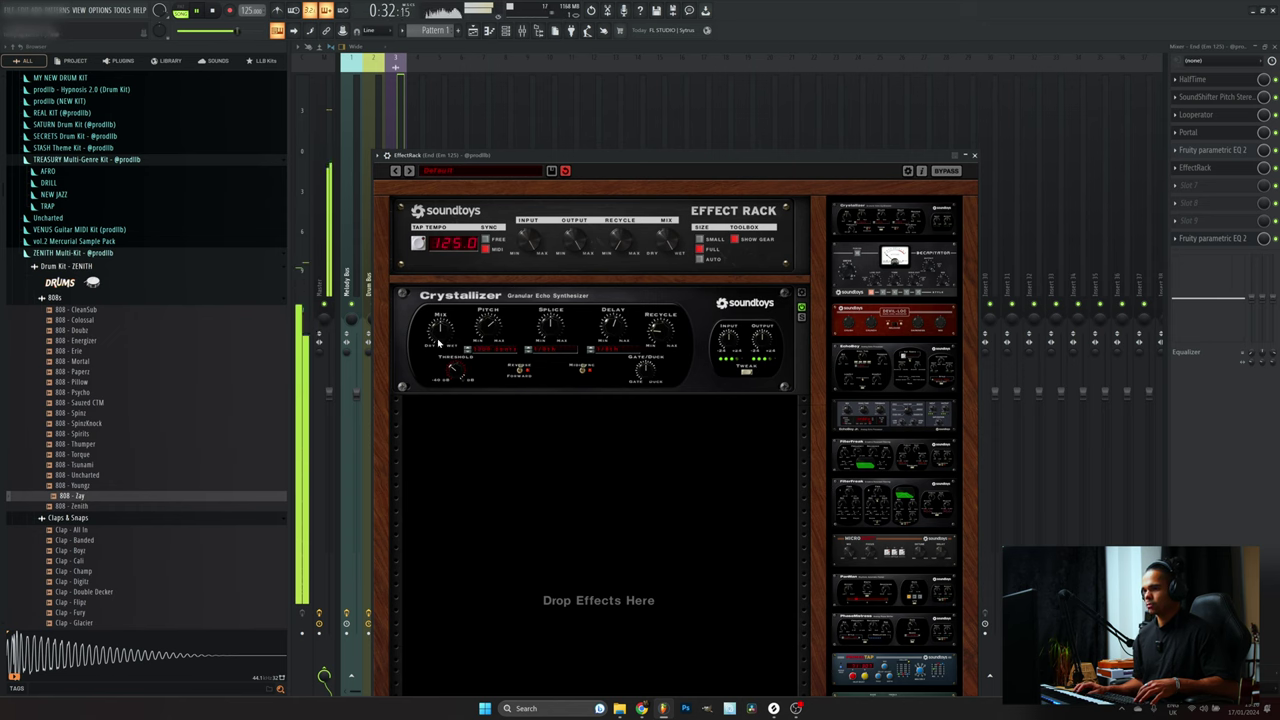
{"action": "left_click", "coordinate": [1265, 168]}
{"action": "left_click", "coordinate": [473, 31]}
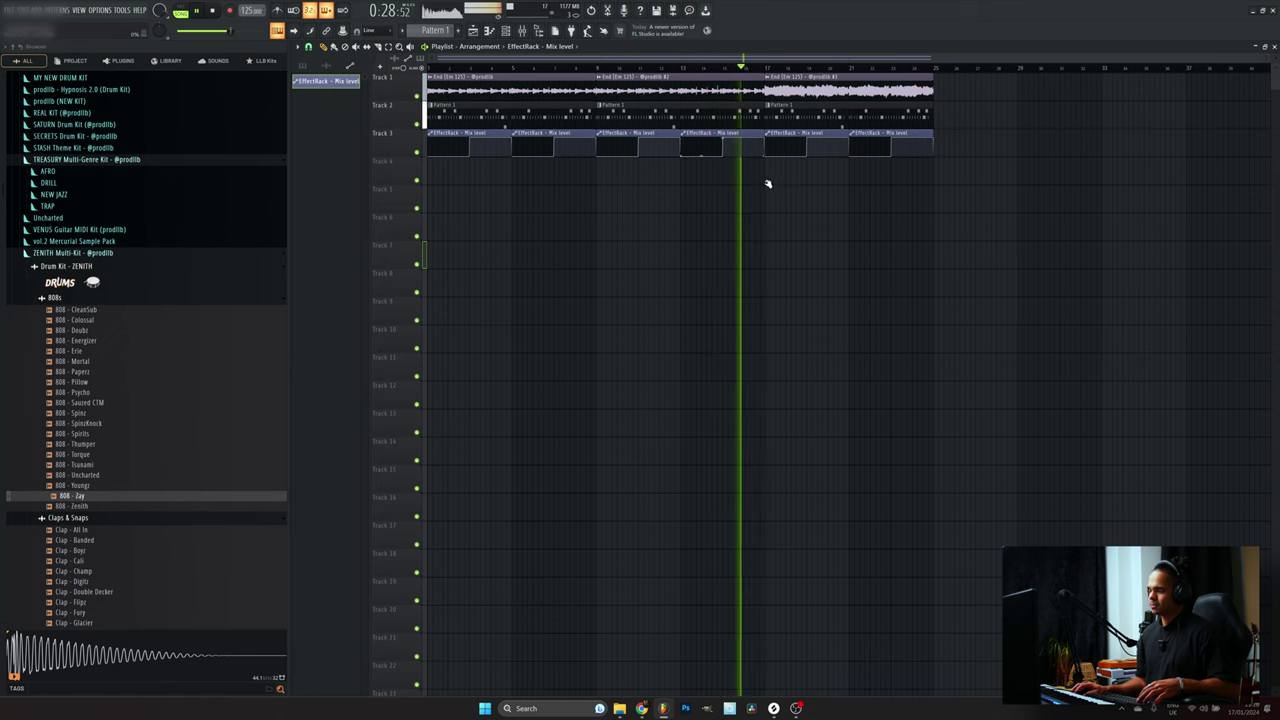
Hide the sample browser and show the mixer with the End (Em 125) insert's effect slots
{"action": "left_click", "coordinate": [538, 31]}
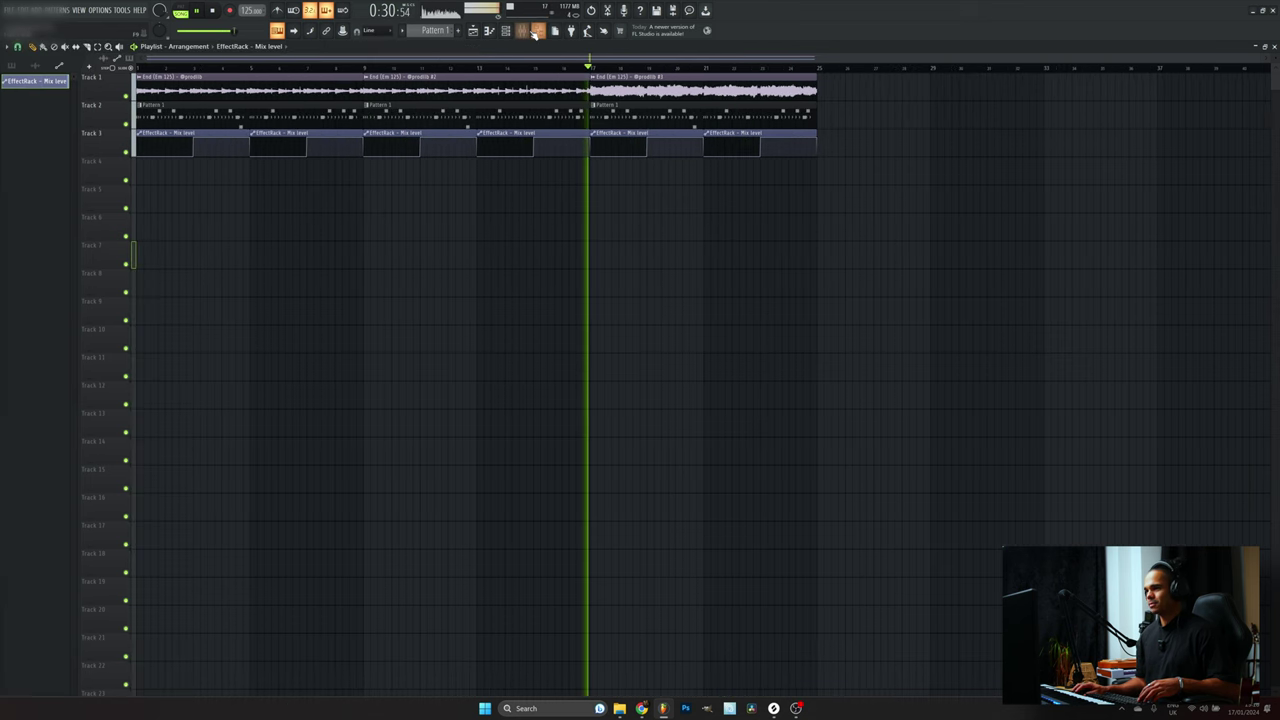
{"action": "left_click", "coordinate": [522, 31]}
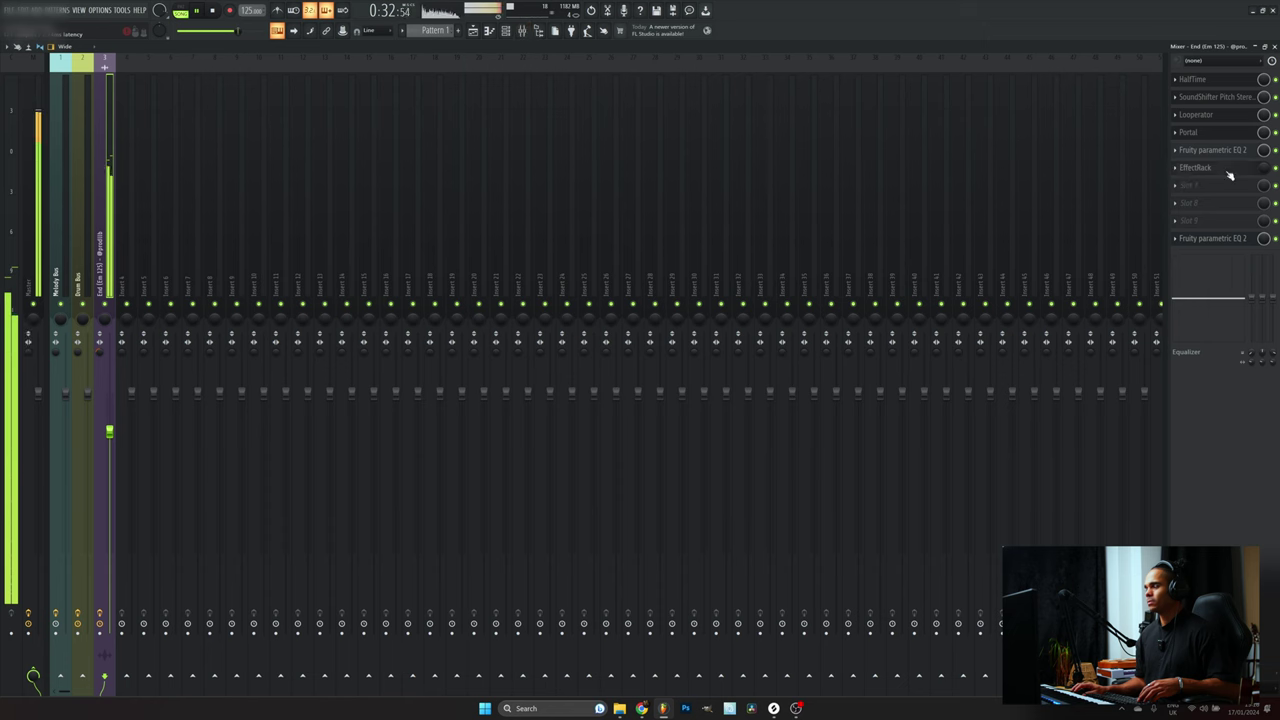